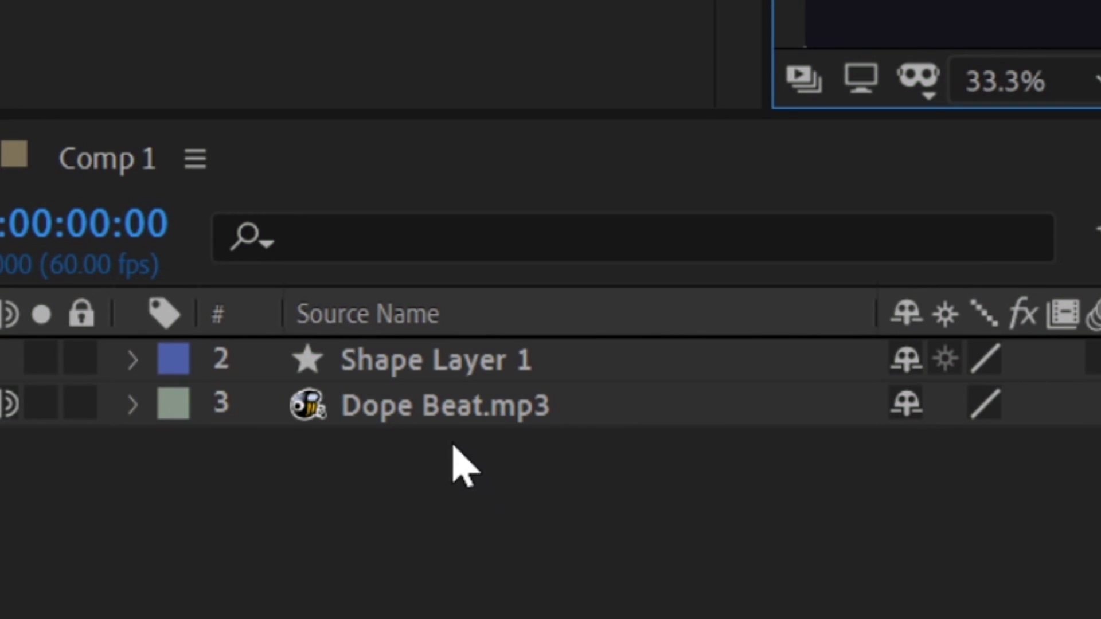
# Create a FreqReact profile named Kick from Dope Beat.mp3, with Bake Mode set to Full Layer
pyautogui.click(438, 409)
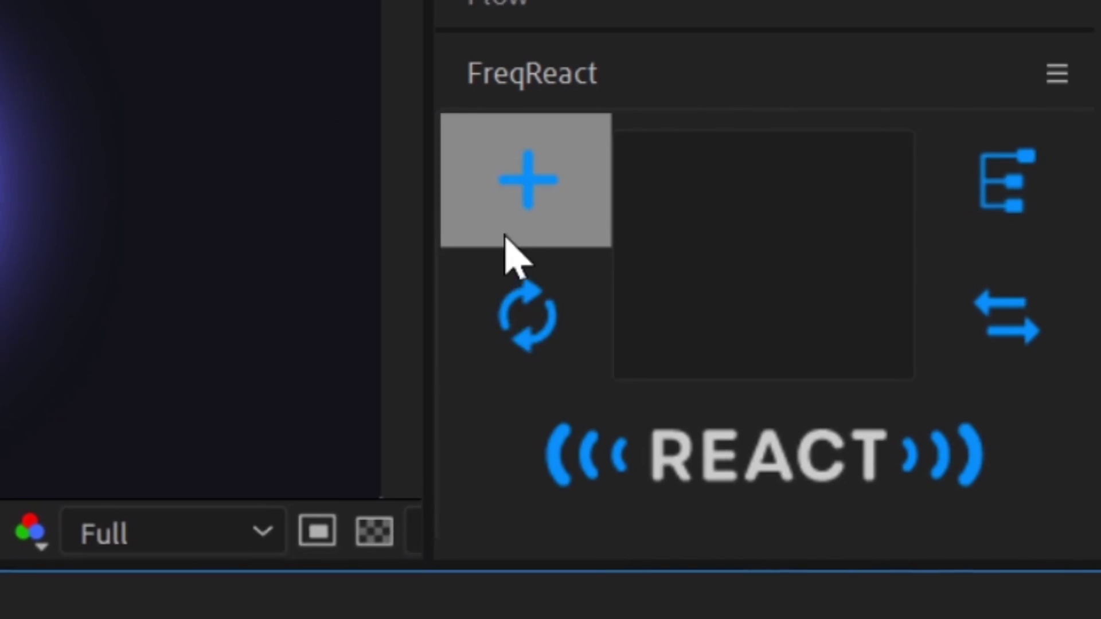
pyautogui.click(846, 129)
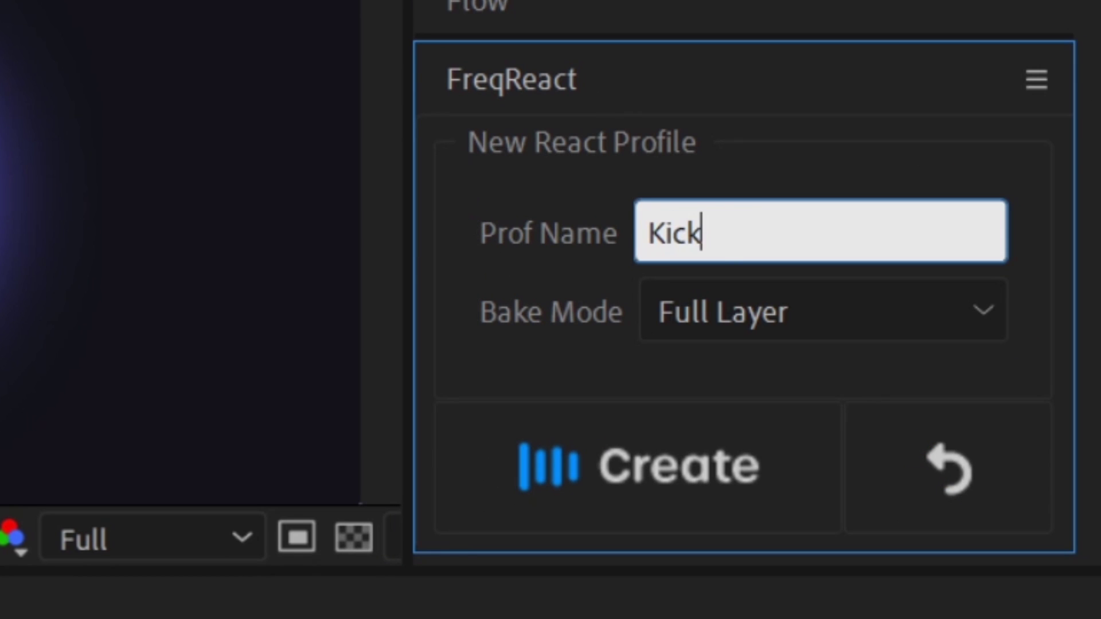
pyautogui.click(441, 170)
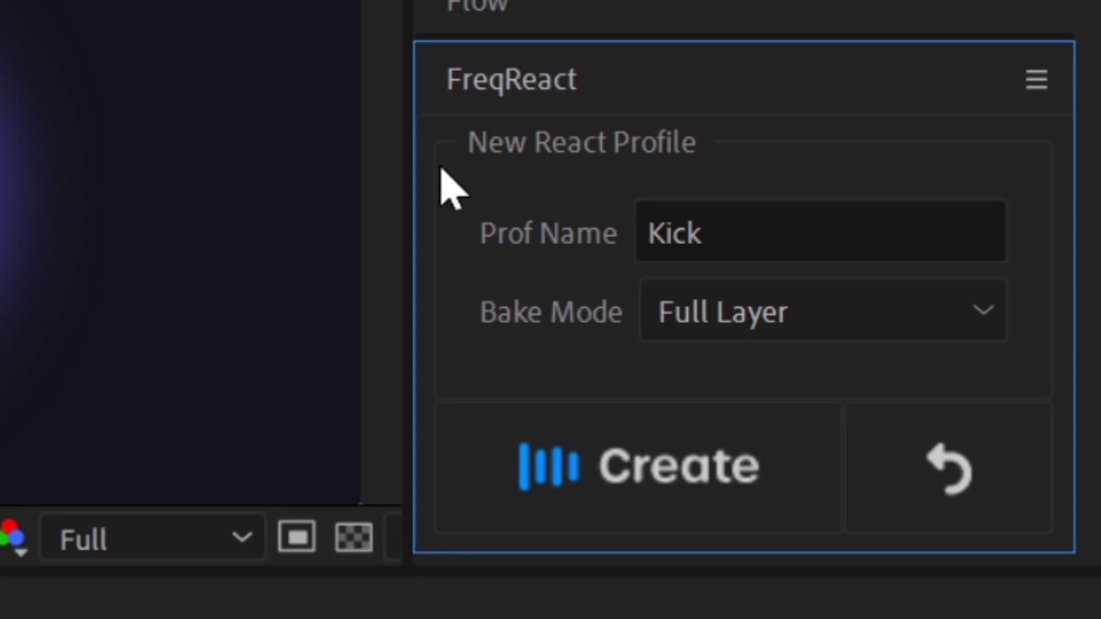
pyautogui.click(743, 334)
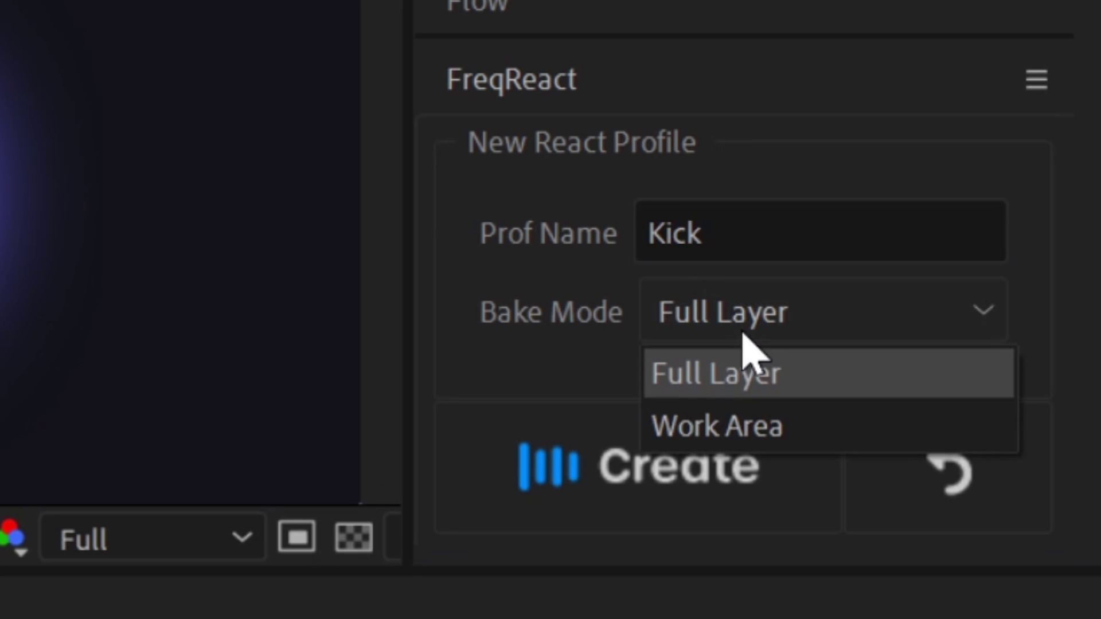
pyautogui.click(713, 431)
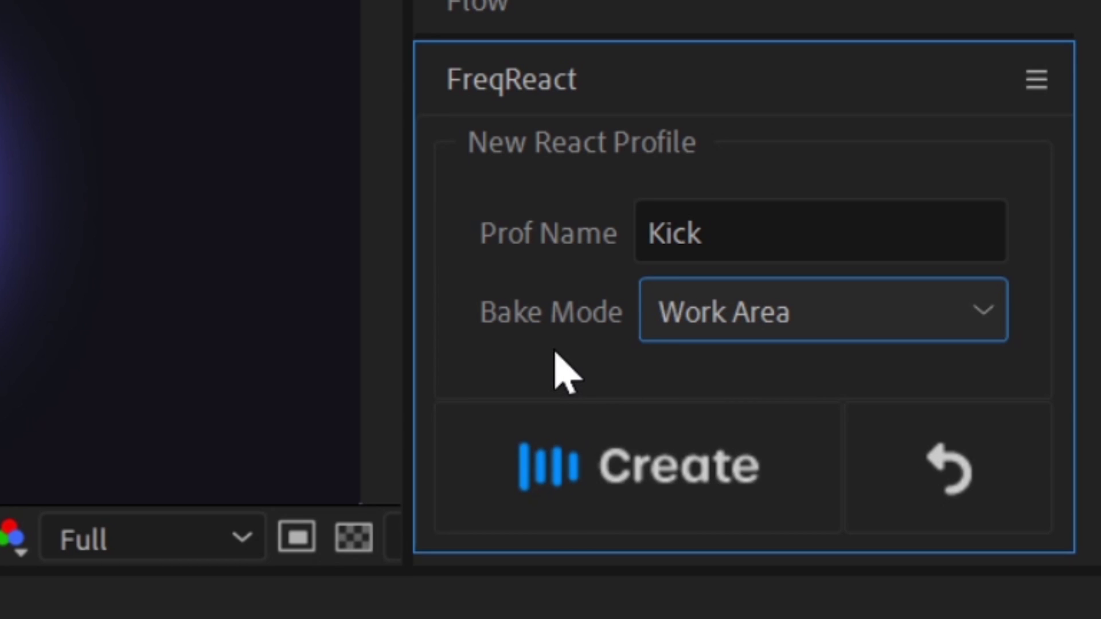
pyautogui.click(858, 335)
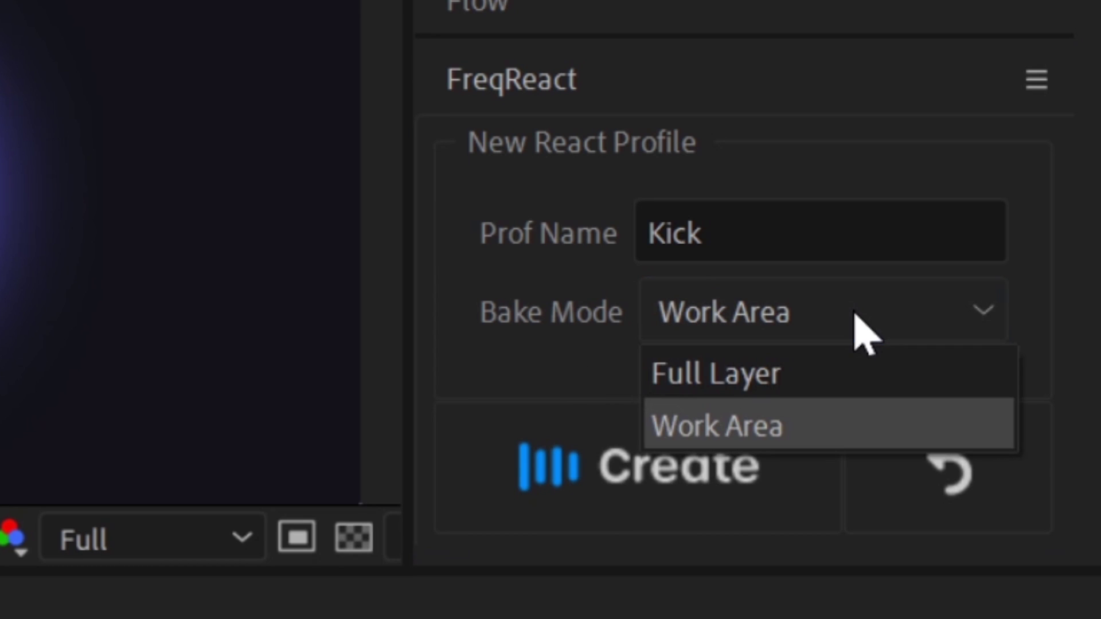
pyautogui.click(844, 390)
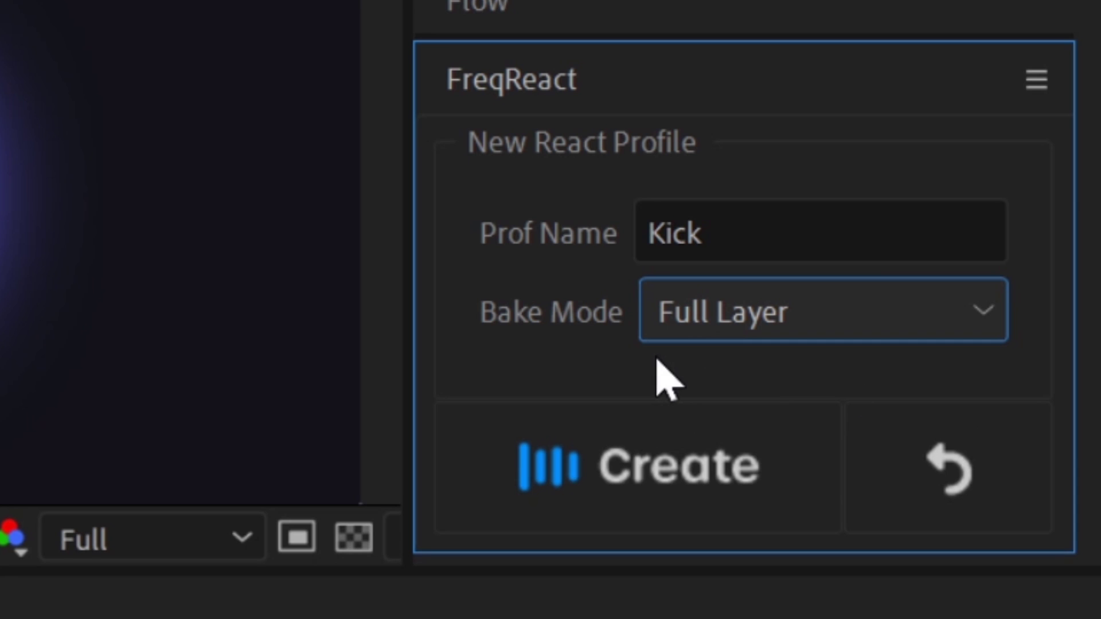
pyautogui.click(602, 476)
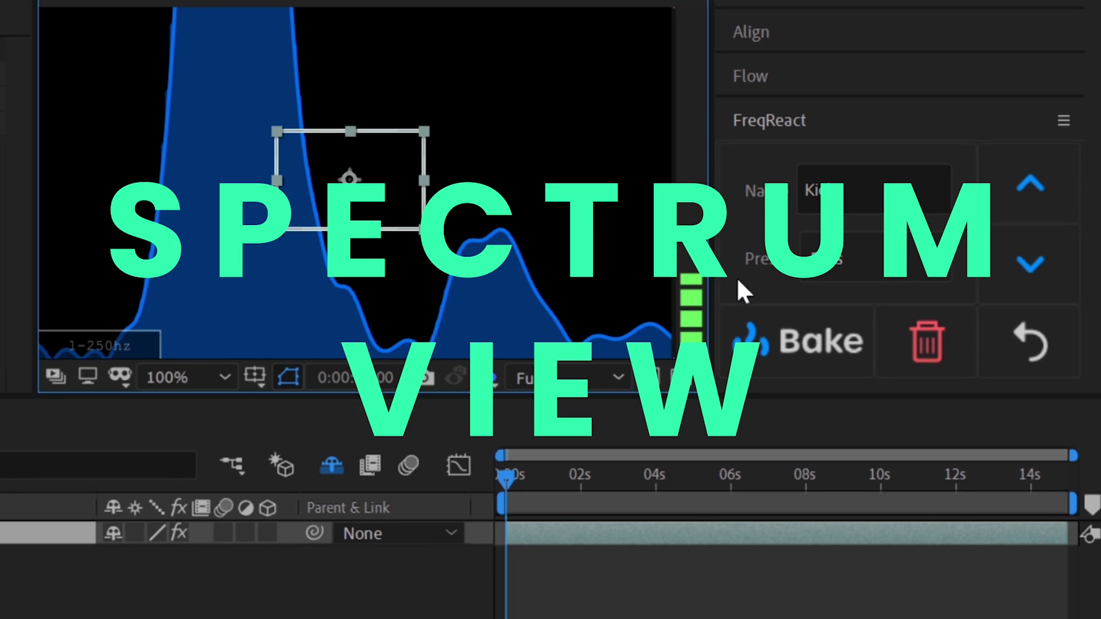
# Try the detection box on the bass peaks, then enlarge it and settle it on the first peak
pyautogui.moveTo(395, 218); pyautogui.dragTo(273, 111)
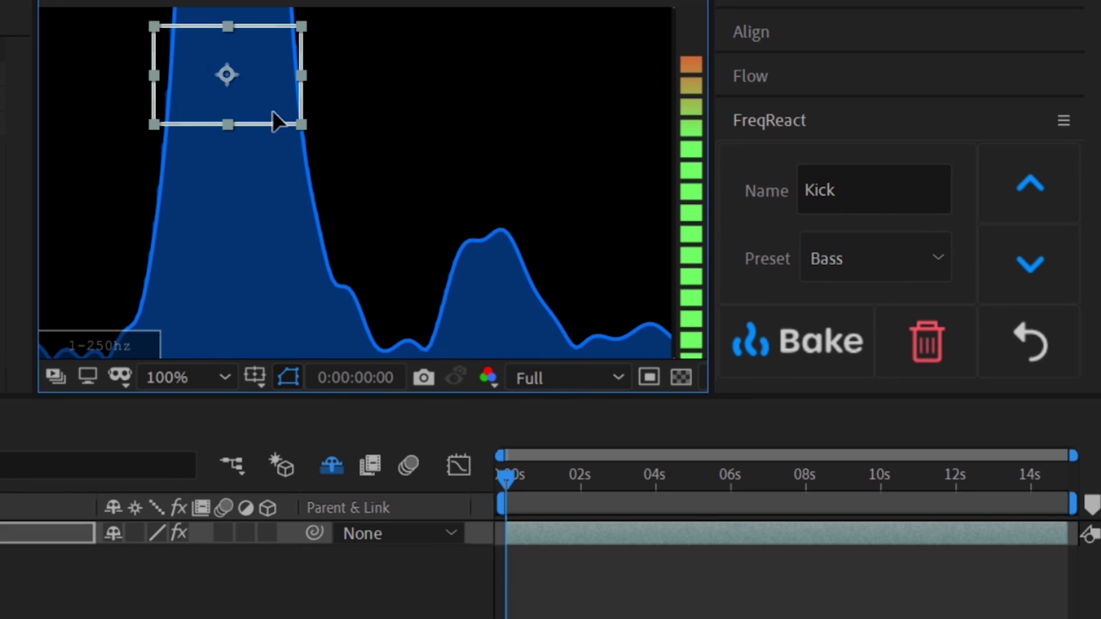
pyautogui.moveTo(284, 180); pyautogui.dragTo(518, 305)
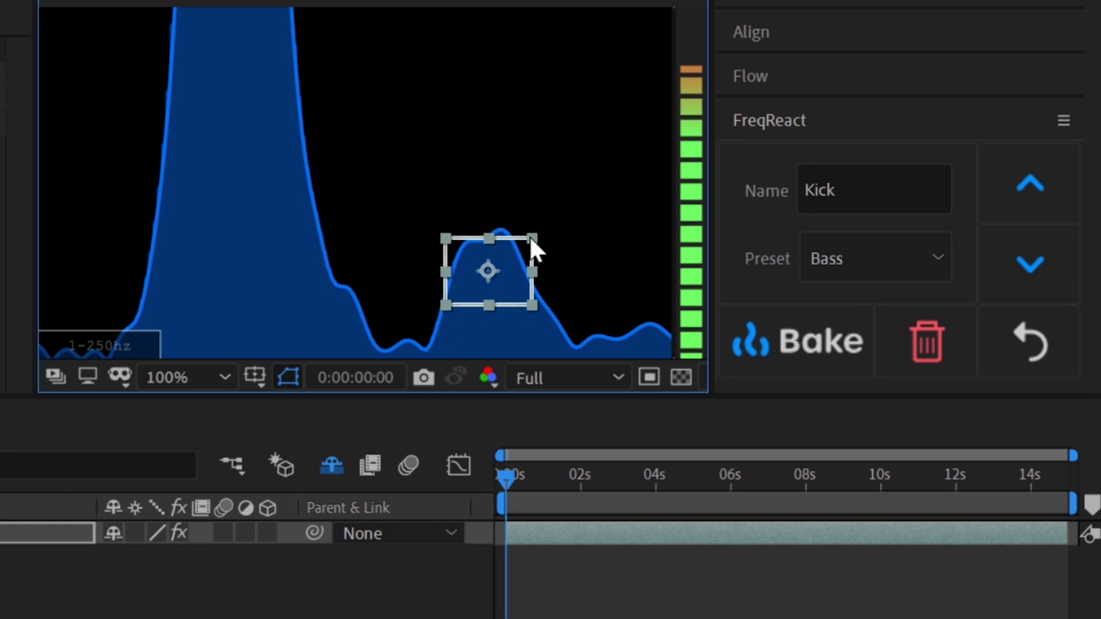
pyautogui.moveTo(532, 246); pyautogui.dragTo(387, 204)
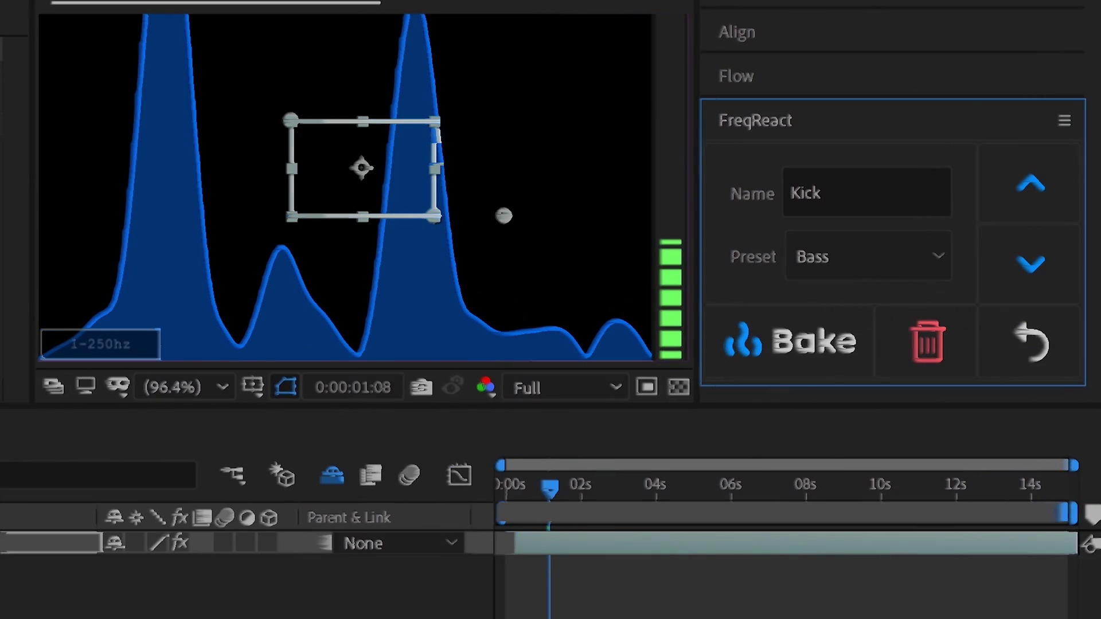
pyautogui.click(924, 256)
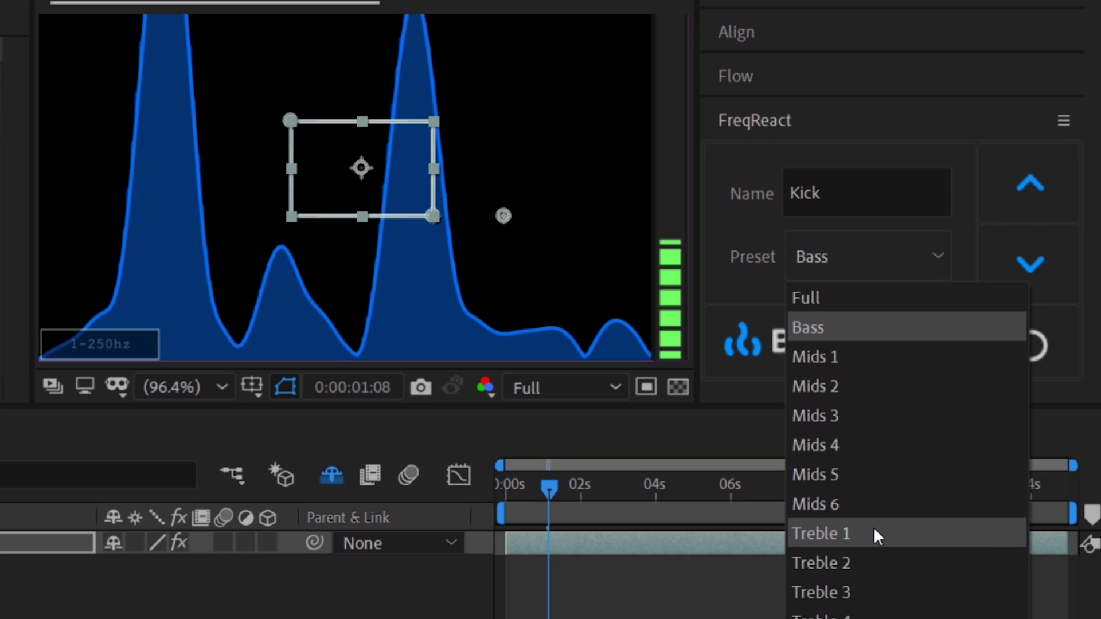
pyautogui.click(881, 356)
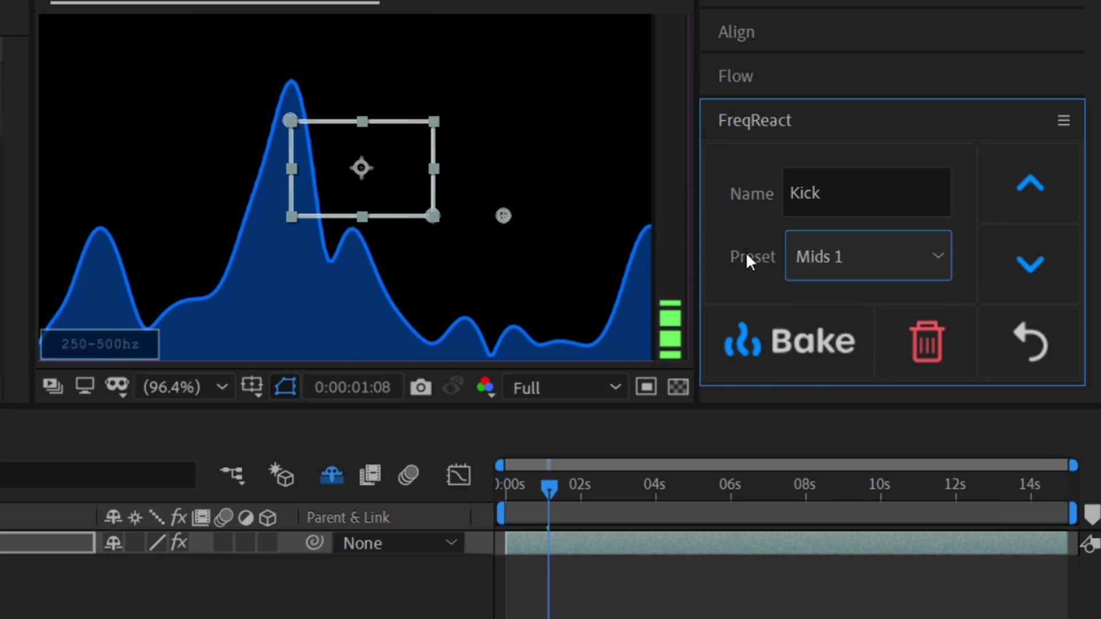
pyautogui.click(820, 253)
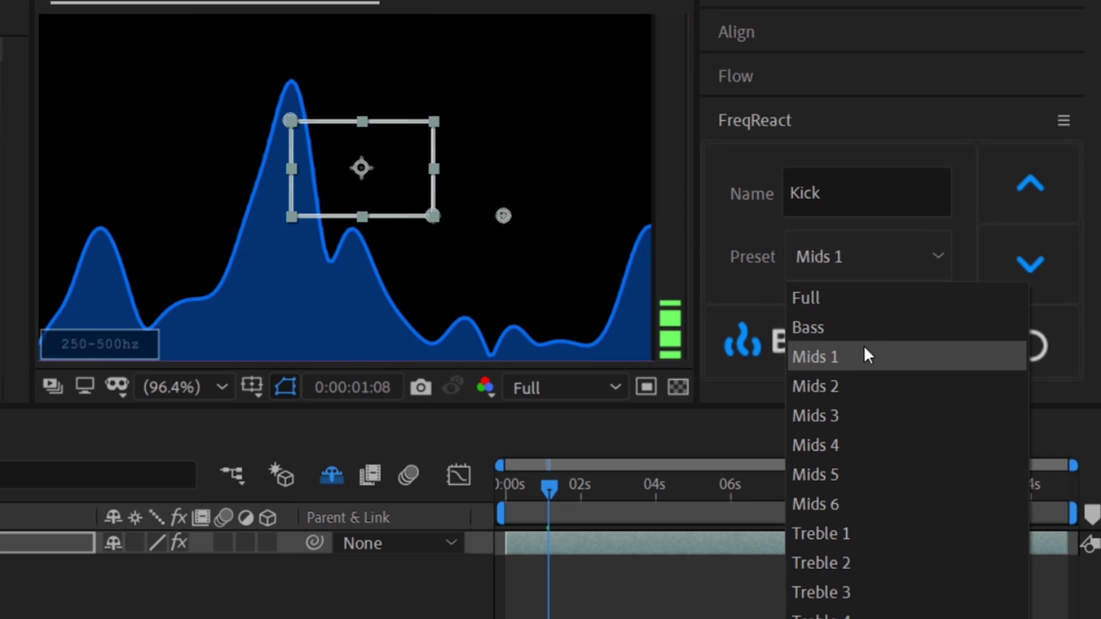
pyautogui.click(837, 325)
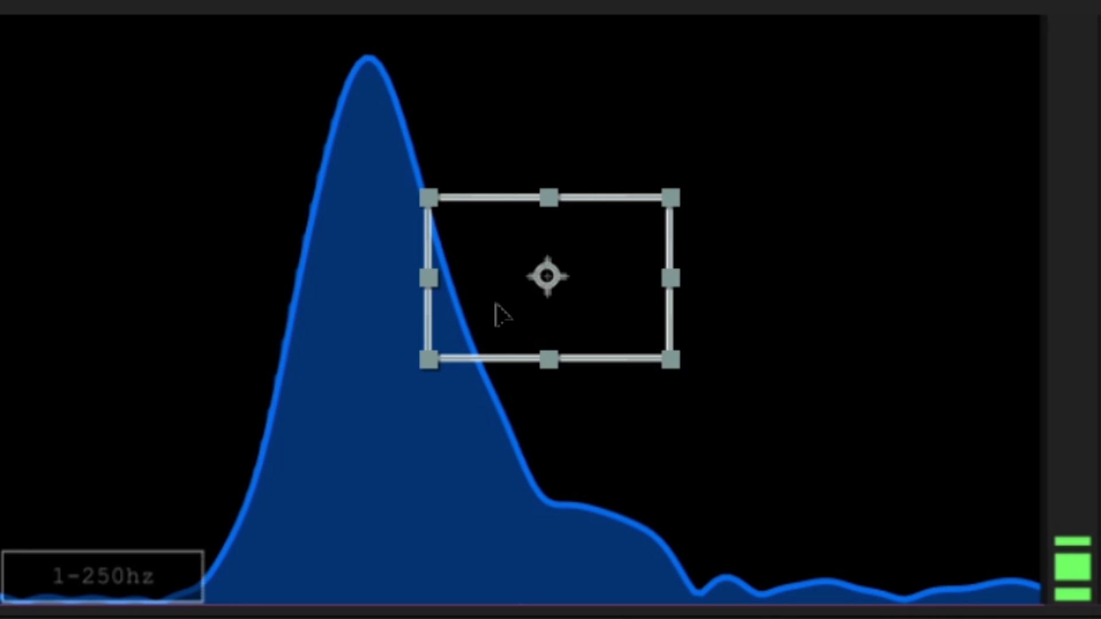
# Move the Kick detection box onto the main bass peak, narrow it, and stretch it taller
pyautogui.moveTo(497, 312); pyautogui.dragTo(339, 349)
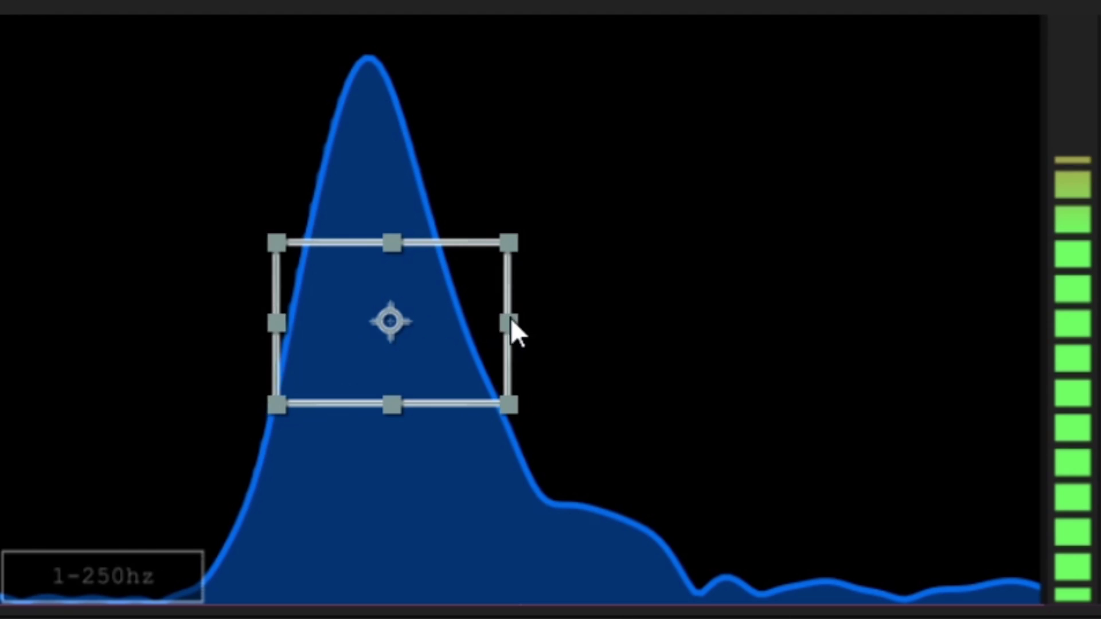
pyautogui.moveTo(511, 322); pyautogui.dragTo(469, 319)
pyautogui.moveTo(437, 276); pyautogui.dragTo(421, 294)
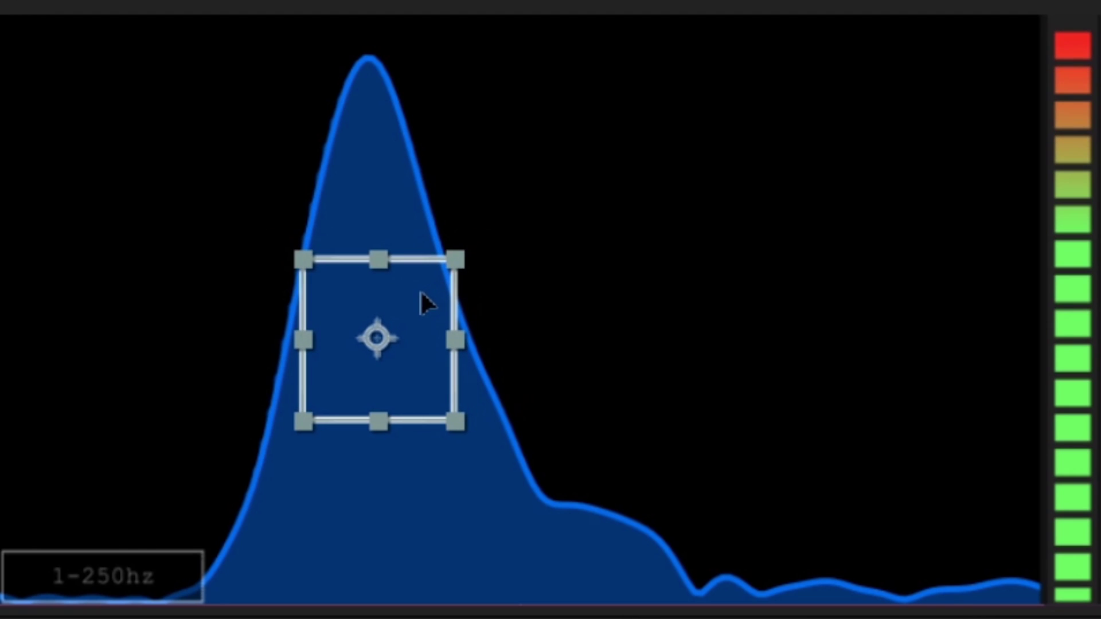
pyautogui.moveTo(380, 252); pyautogui.dragTo(382, 218)
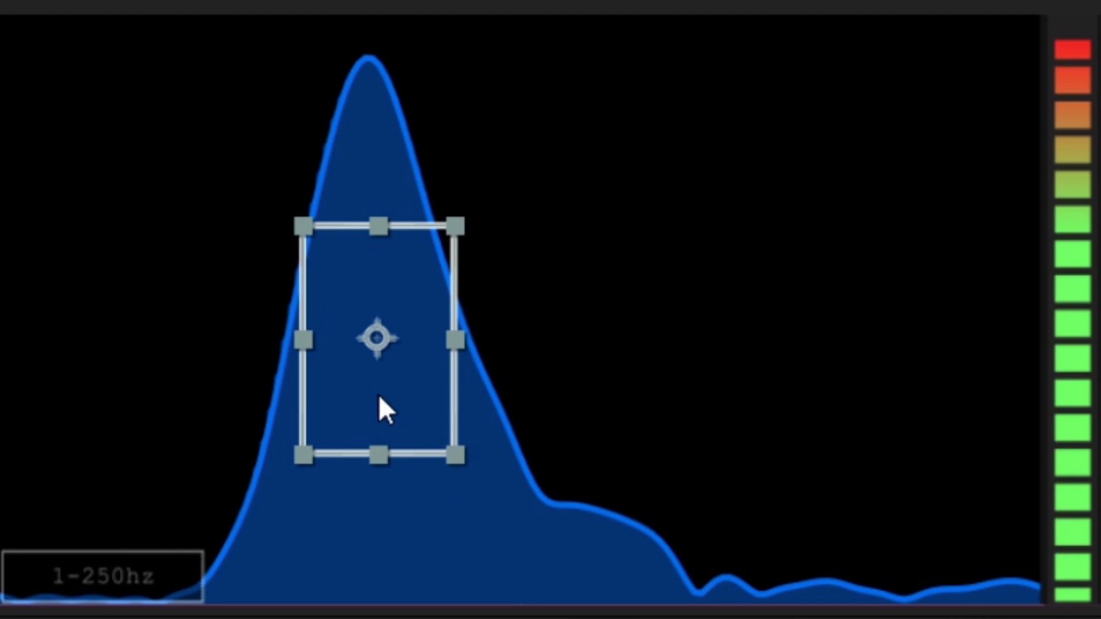
pyautogui.moveTo(380, 398)
pyautogui.mouseDown()
pyautogui.moveTo(369, 413)
pyautogui.moveTo(377, 387)
pyautogui.mouseUp()
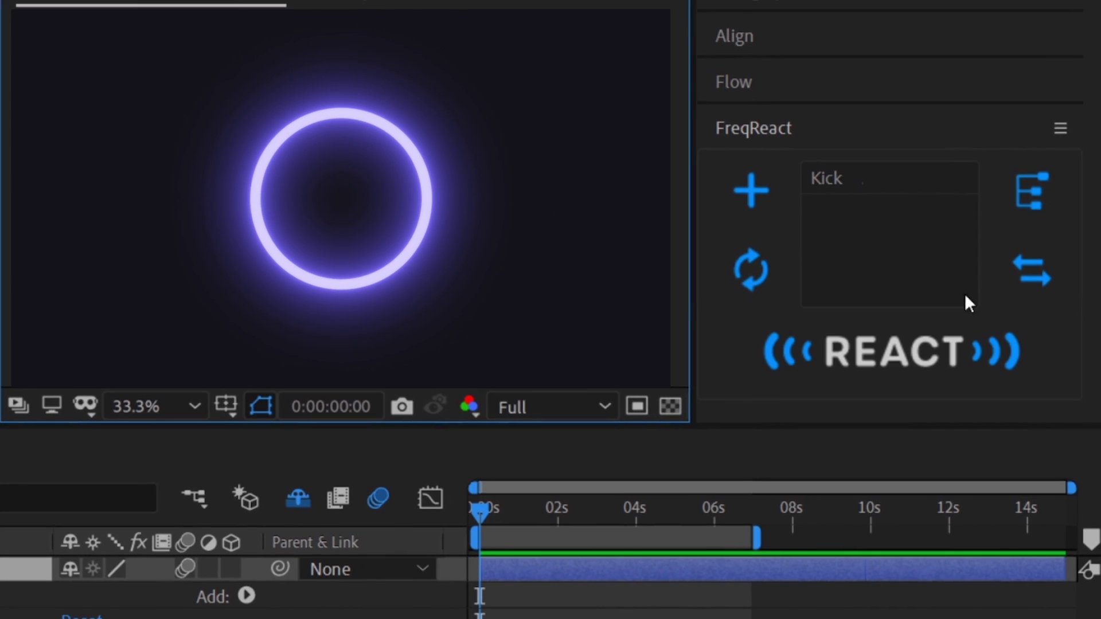
# Apply a Kick-driven Pulse reaction to Shape Layer 1's Scale
pyautogui.click(827, 185)
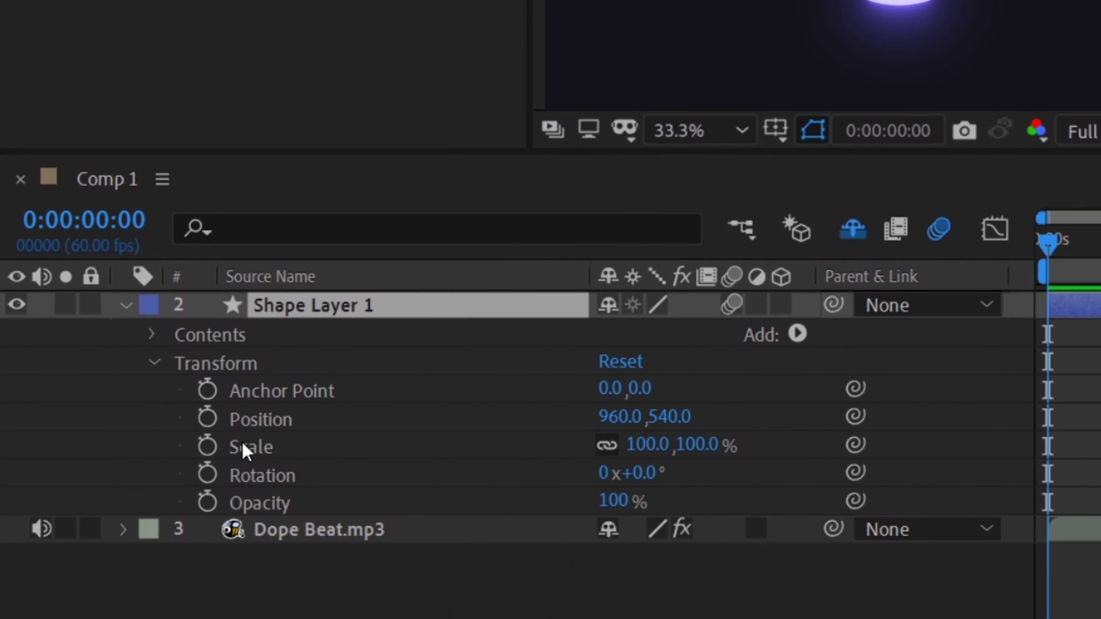
pyautogui.click(242, 443)
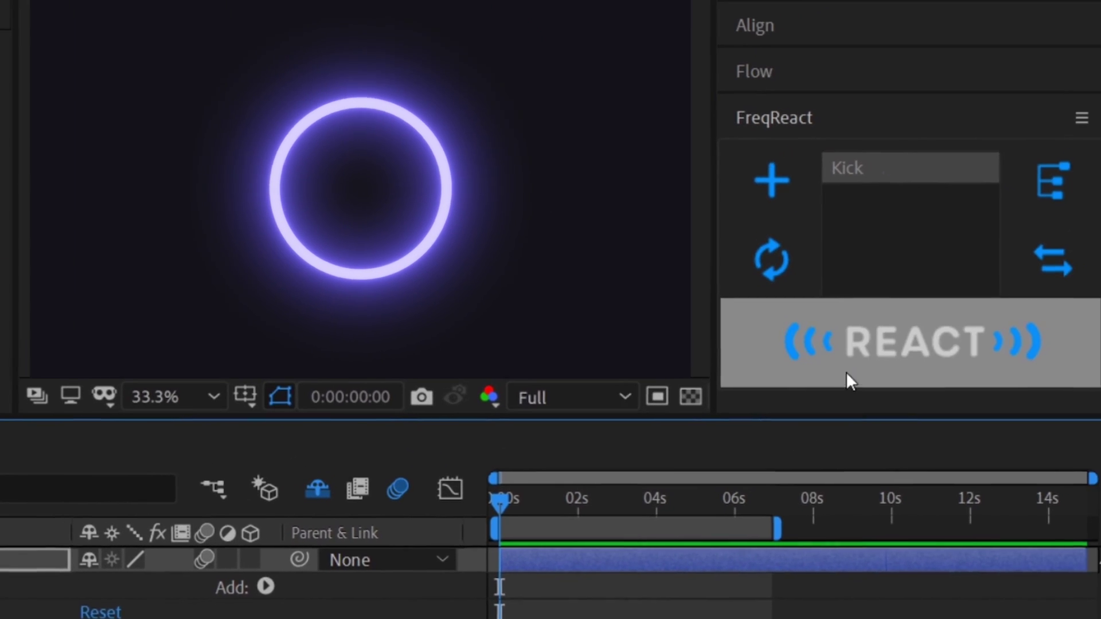
pyautogui.click(845, 372)
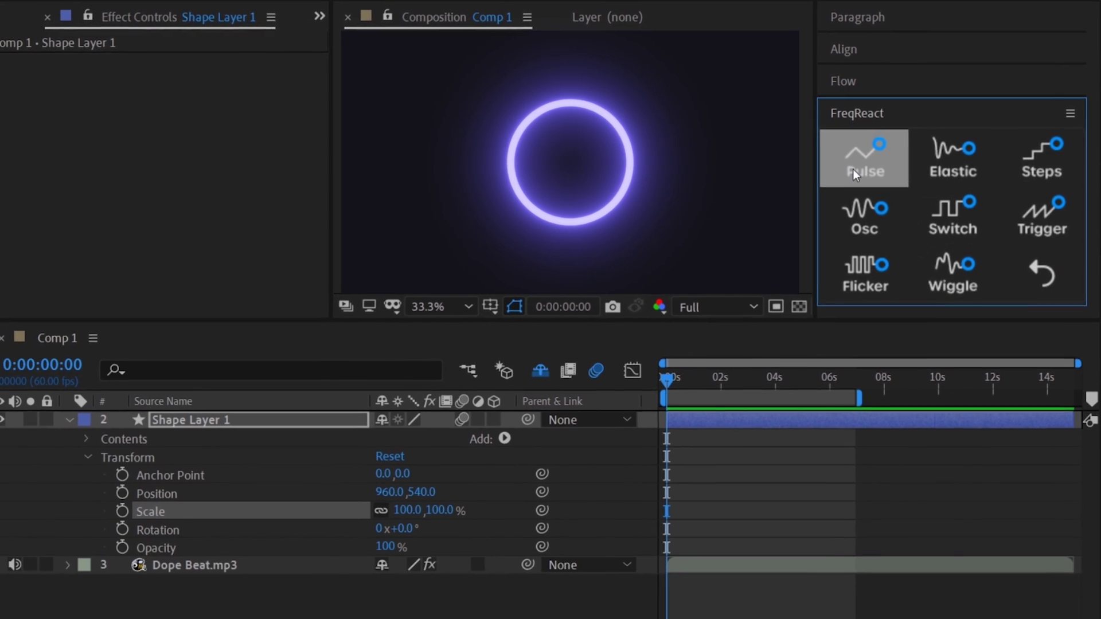
pyautogui.click(853, 169)
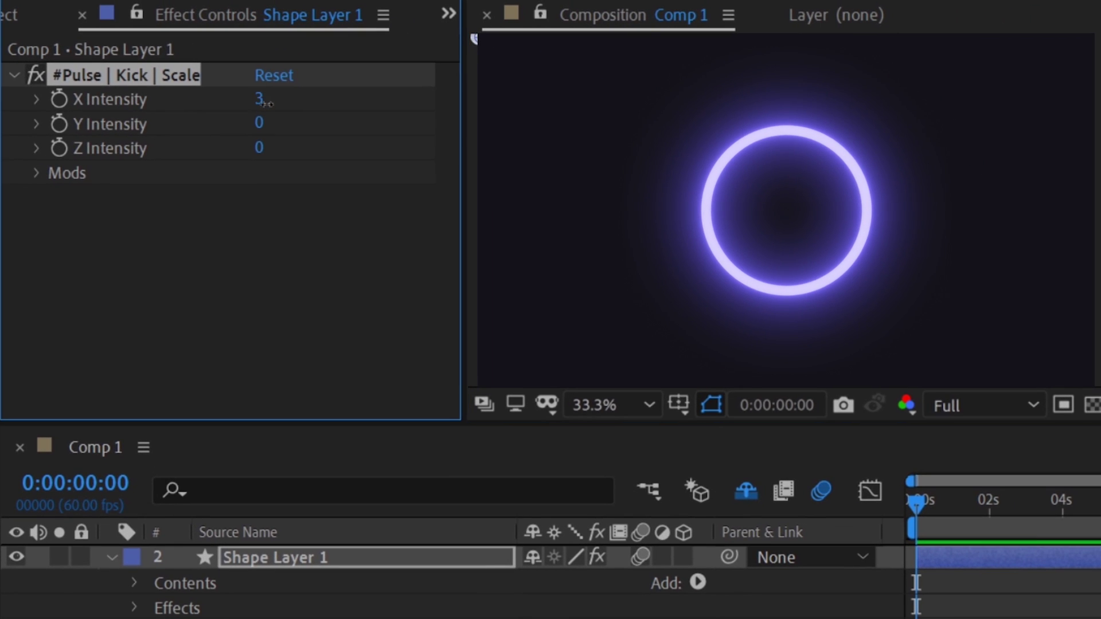
# Set the Pulse X and Y Intensity to 30, then change both to -30
pyautogui.moveTo(264, 102); pyautogui.dragTo(277, 106)
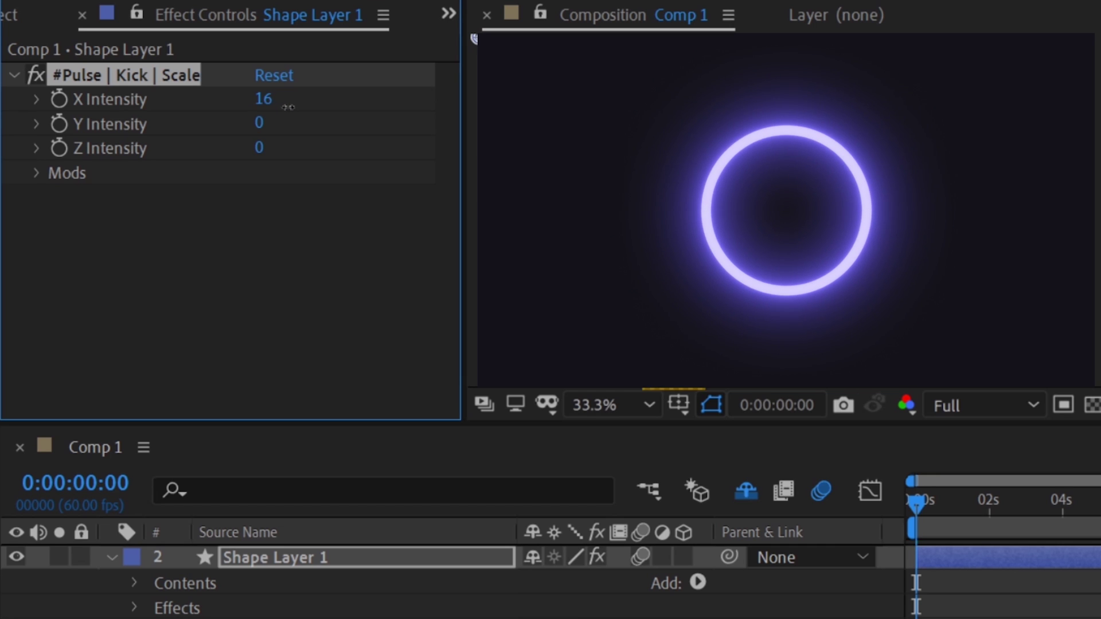
pyautogui.moveTo(305, 107); pyautogui.dragTo(308, 107)
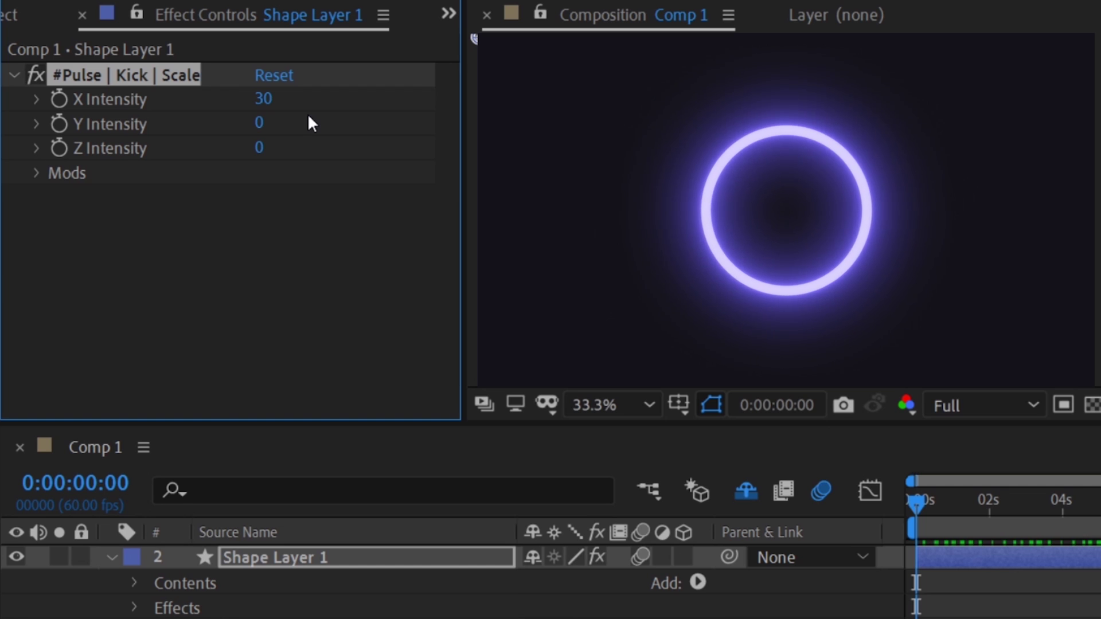
pyautogui.click(261, 122)
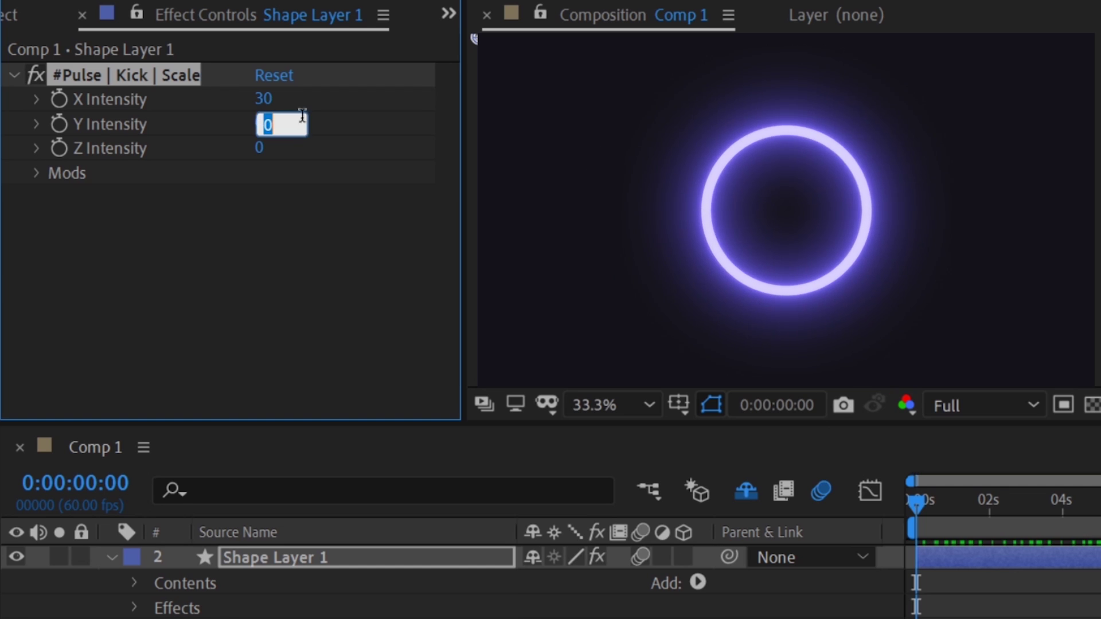
pyautogui.write('30')
pyautogui.press('Return')
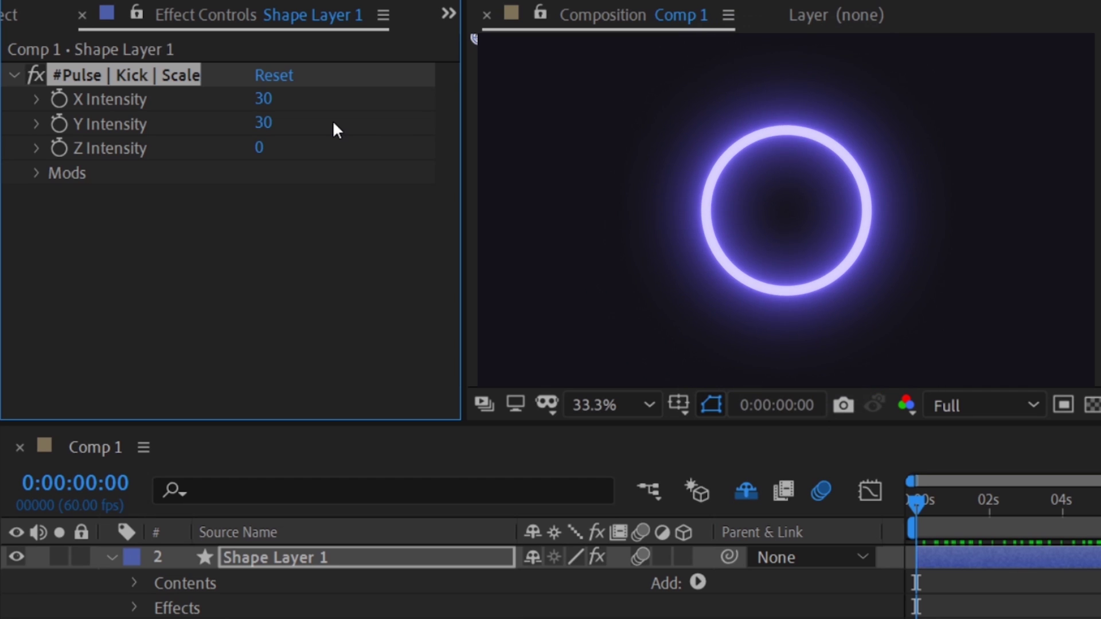
pyautogui.click(263, 99)
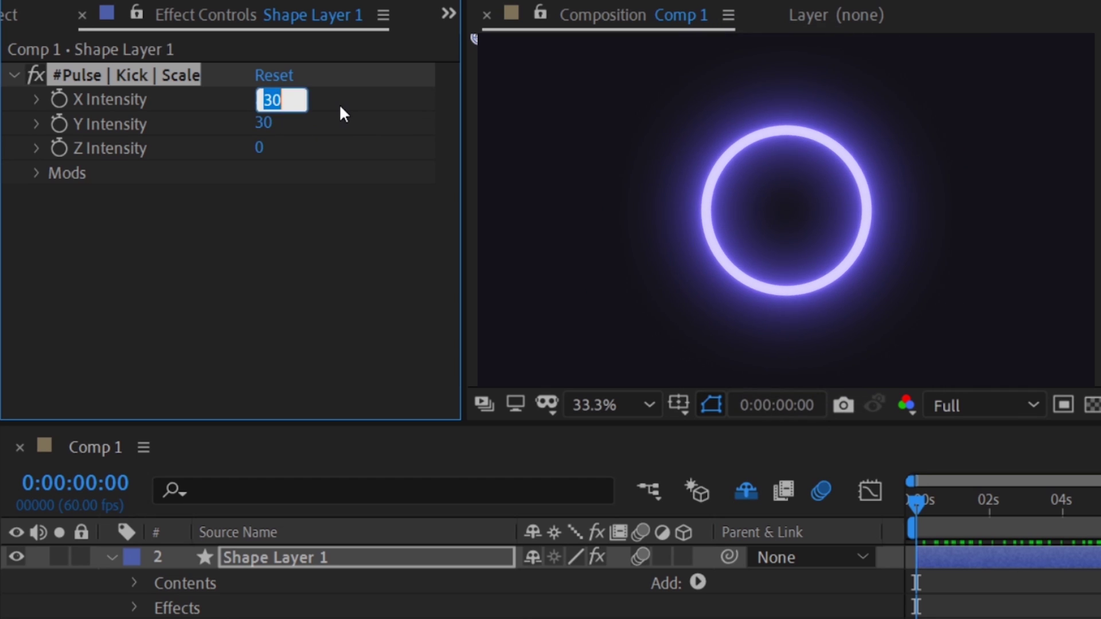
pyautogui.write('-30')
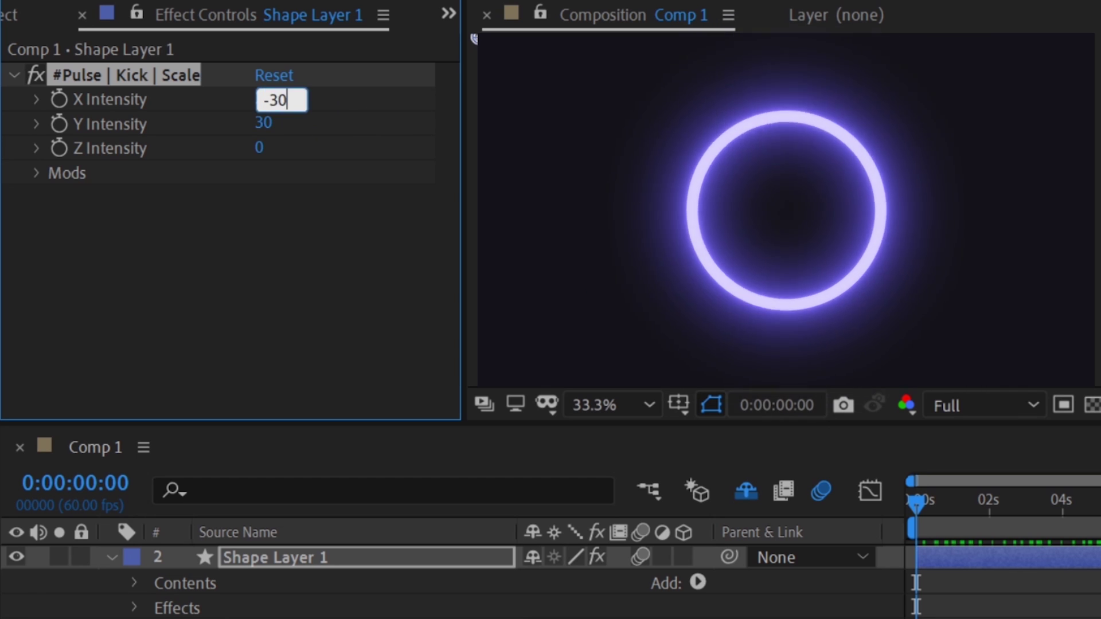
pyautogui.press('Tab')
pyautogui.write('-30')
pyautogui.press('Return')
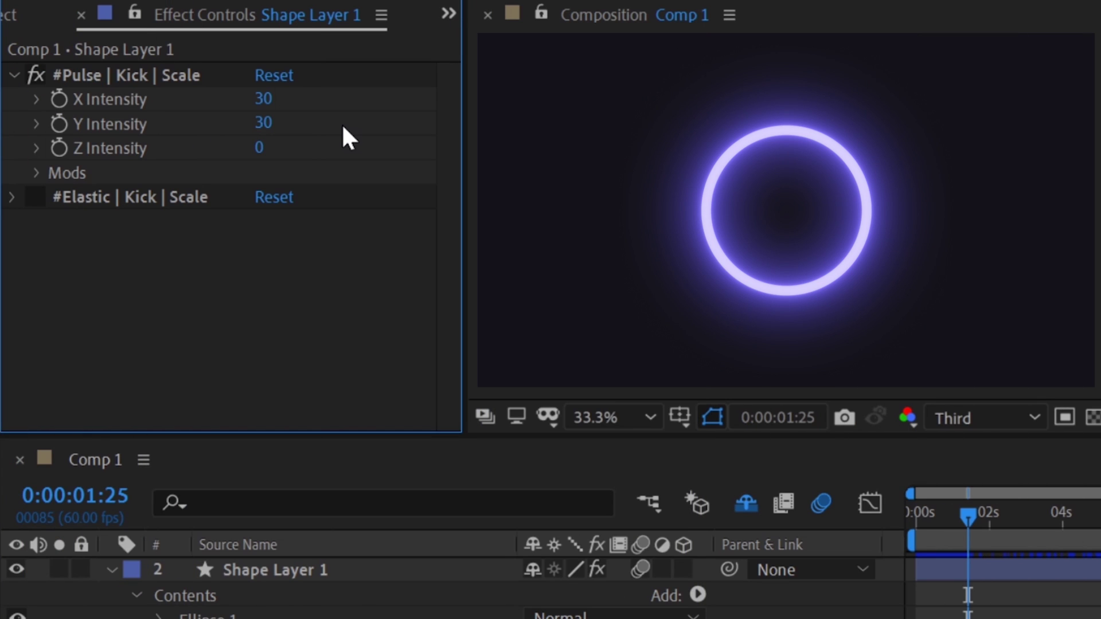
# Expand Pulse's Mods and the #Elastic | Kick | Scale effect, and raise Elasticity to 100
pyautogui.click(37, 172)
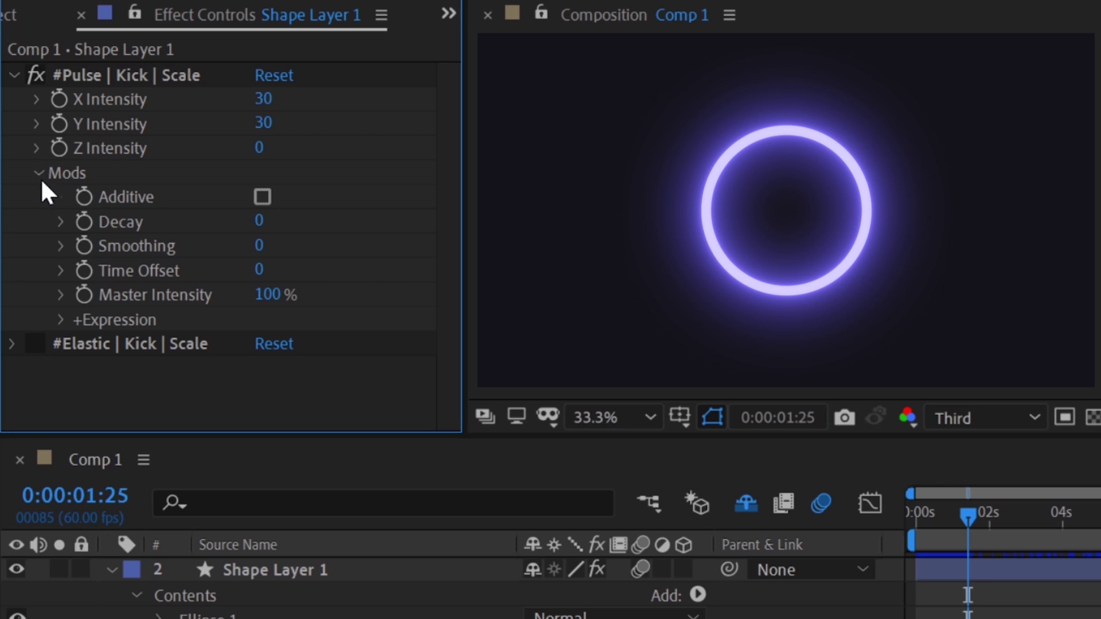
pyautogui.click(12, 342)
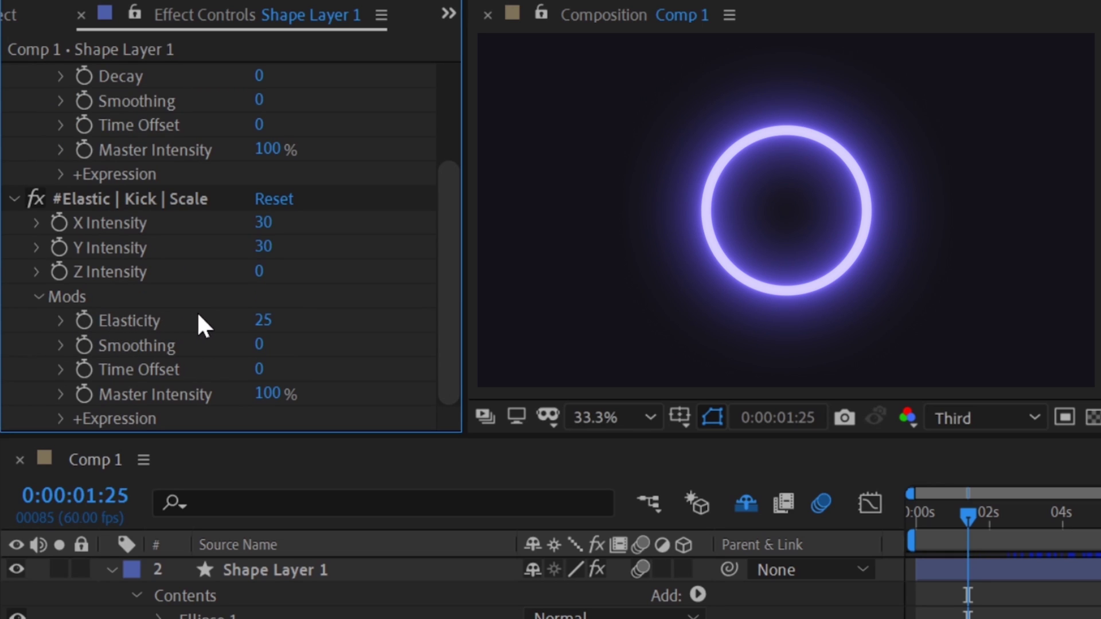
pyautogui.moveTo(264, 327); pyautogui.dragTo(388, 314)
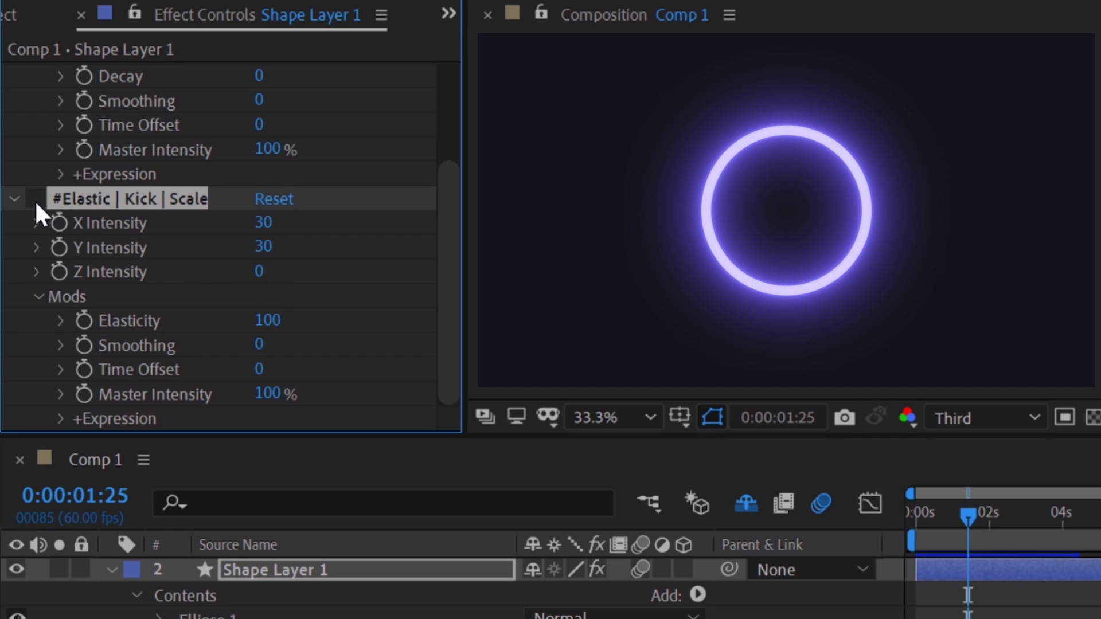
# Collapse the Elastic effect, return to frame 0, and raise the Pulse Decay to 100
pyautogui.click(14, 200)
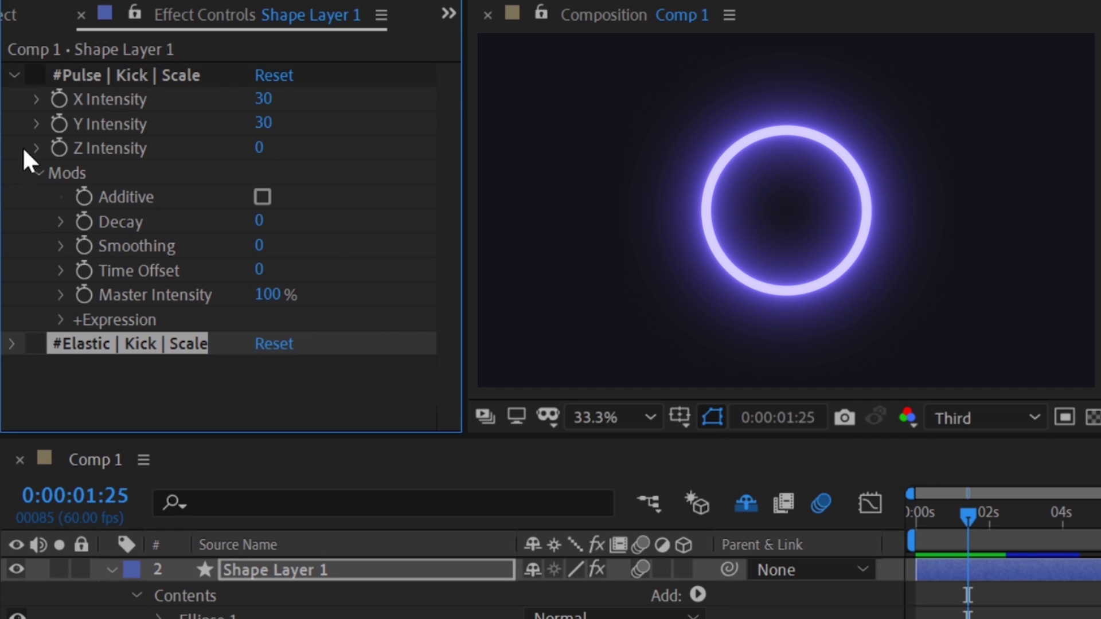
pyautogui.press('e')
pyautogui.press('e')
pyautogui.press('Home')
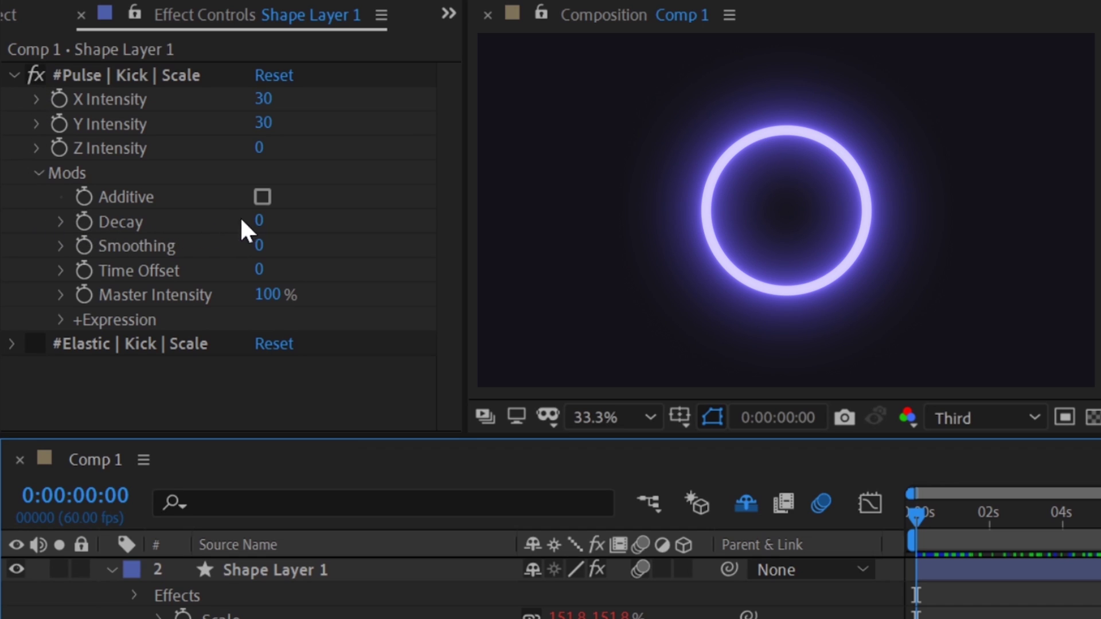
pyautogui.moveTo(259, 227); pyautogui.dragTo(416, 224)
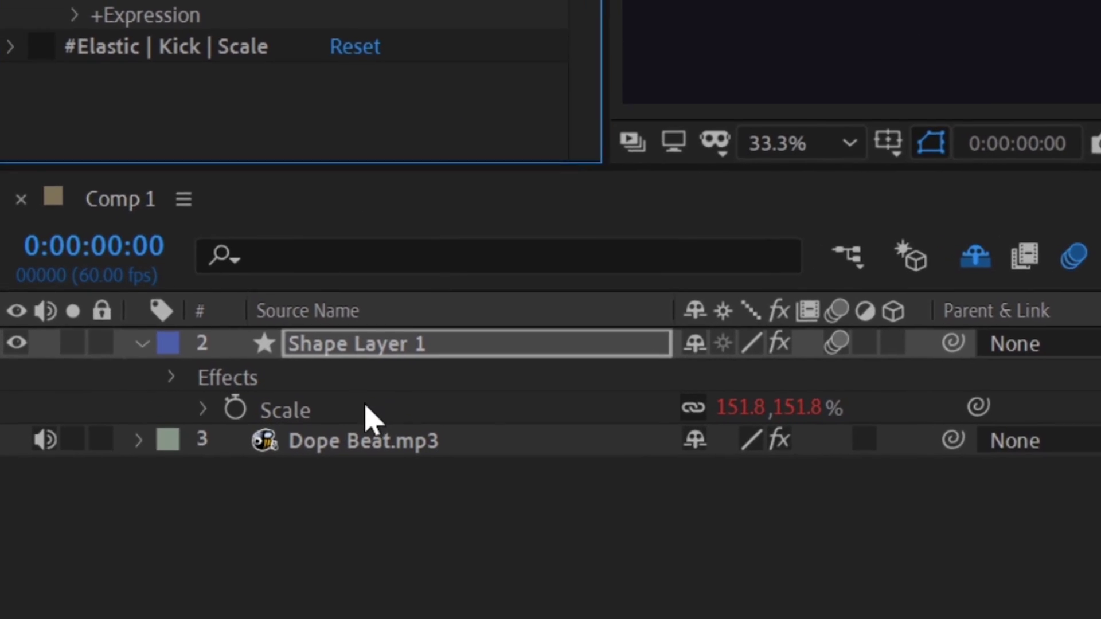
pyautogui.click(287, 413)
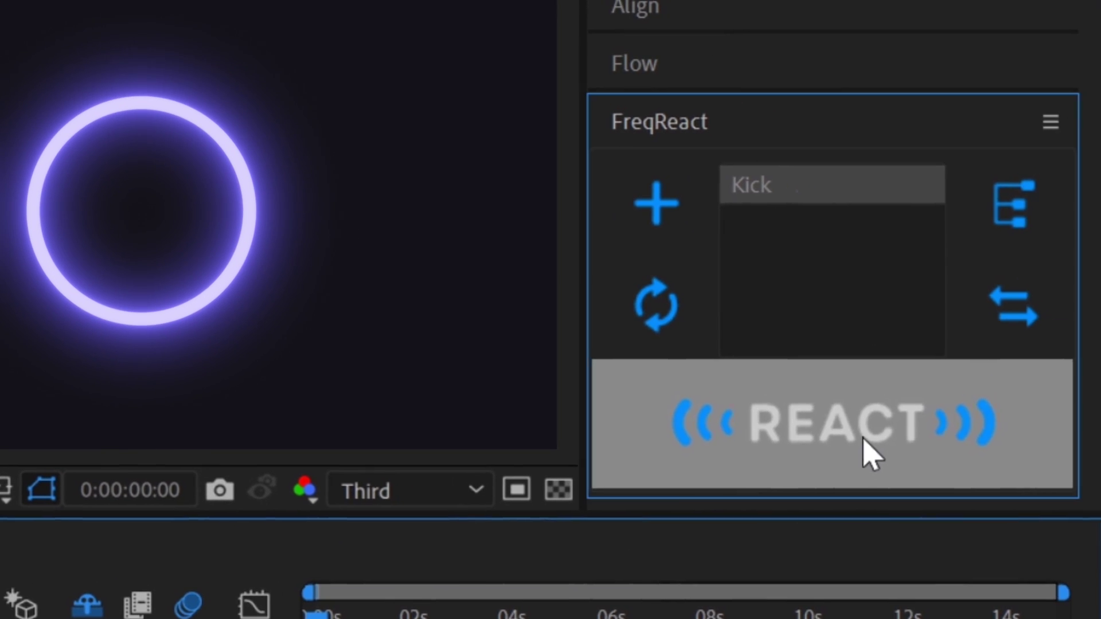
pyautogui.click(868, 449)
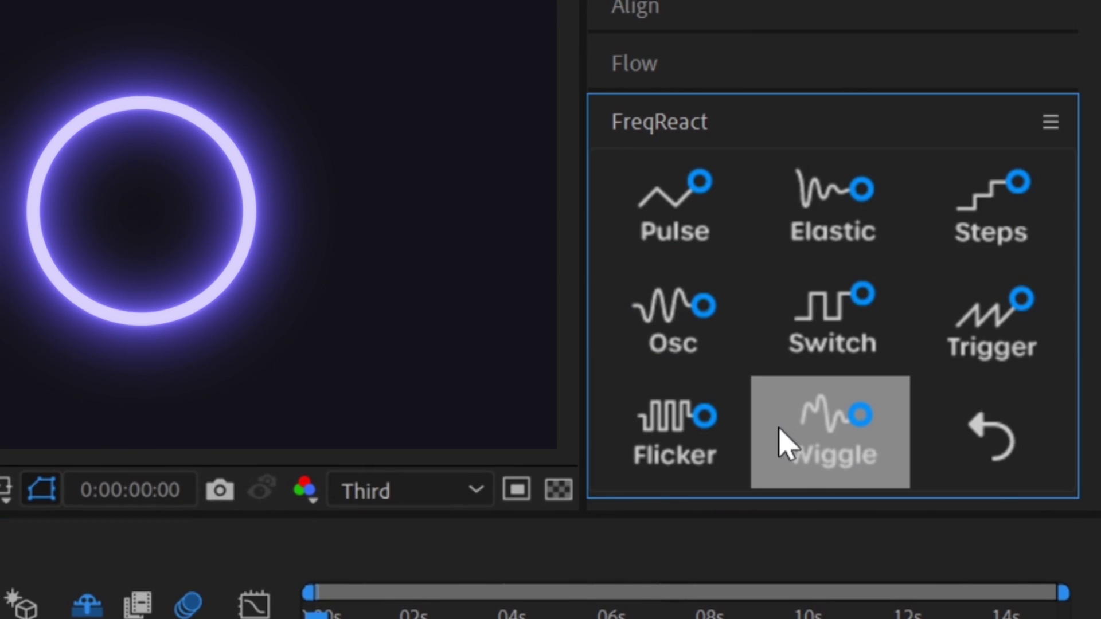
pyautogui.click(831, 429)
pyautogui.click(806, 466)
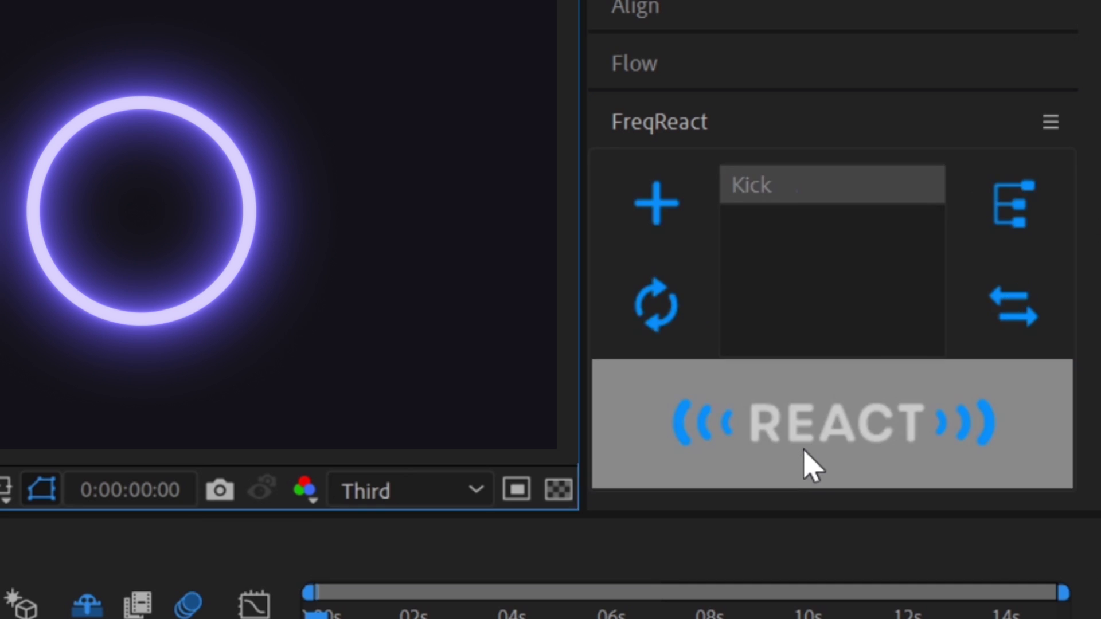
pyautogui.scroll(-2, 395, 379)
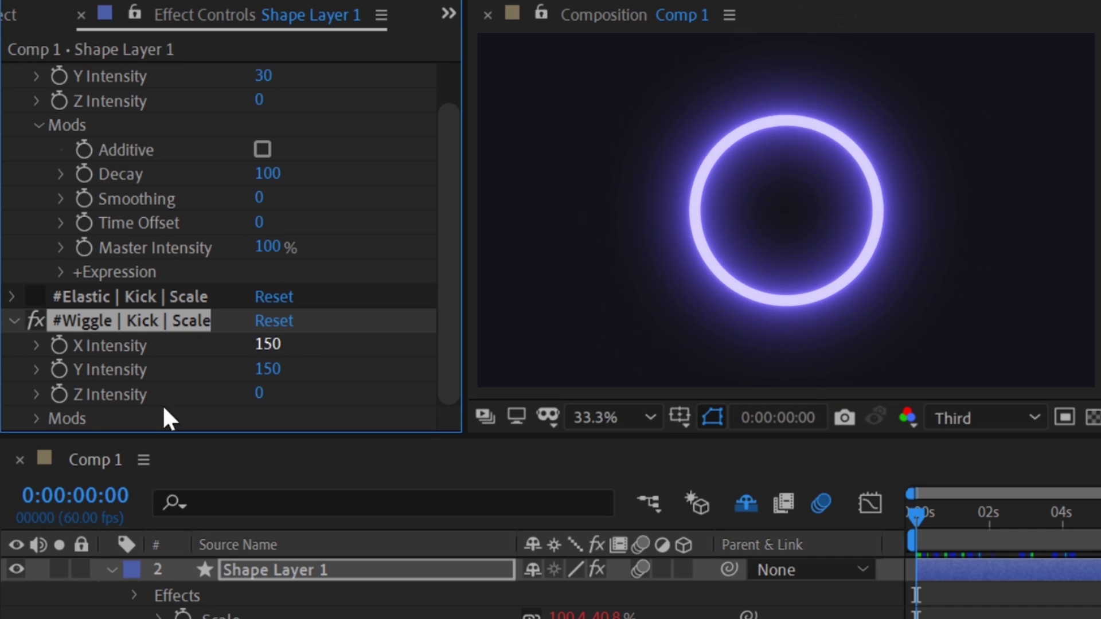
pyautogui.click(36, 417)
pyautogui.scroll(-5, 165, 400)
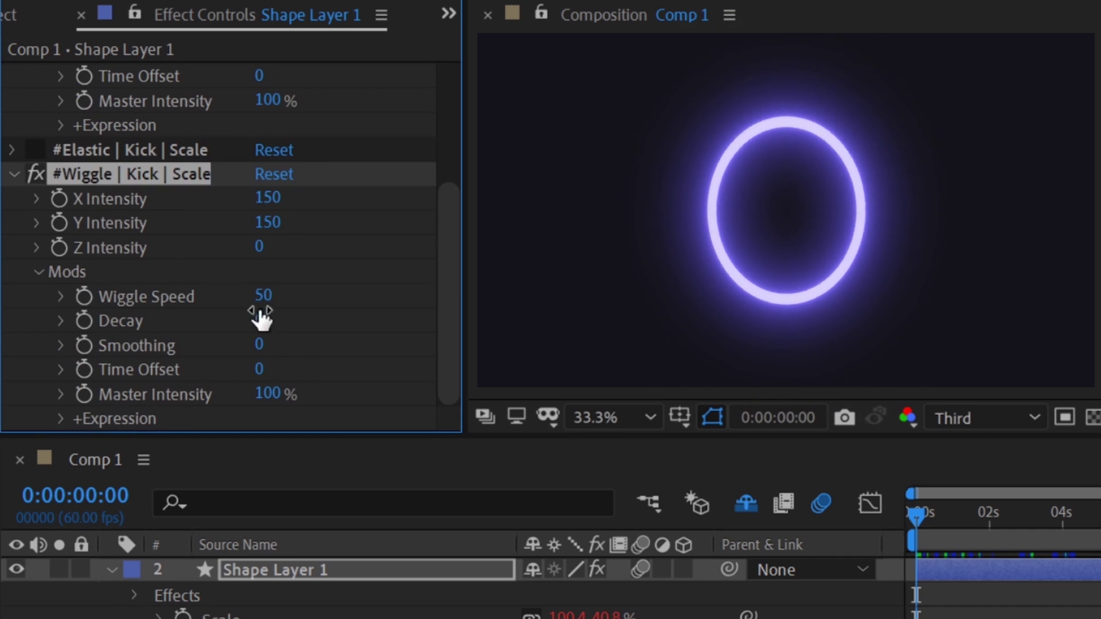
pyautogui.moveTo(265, 297); pyautogui.dragTo(282, 305)
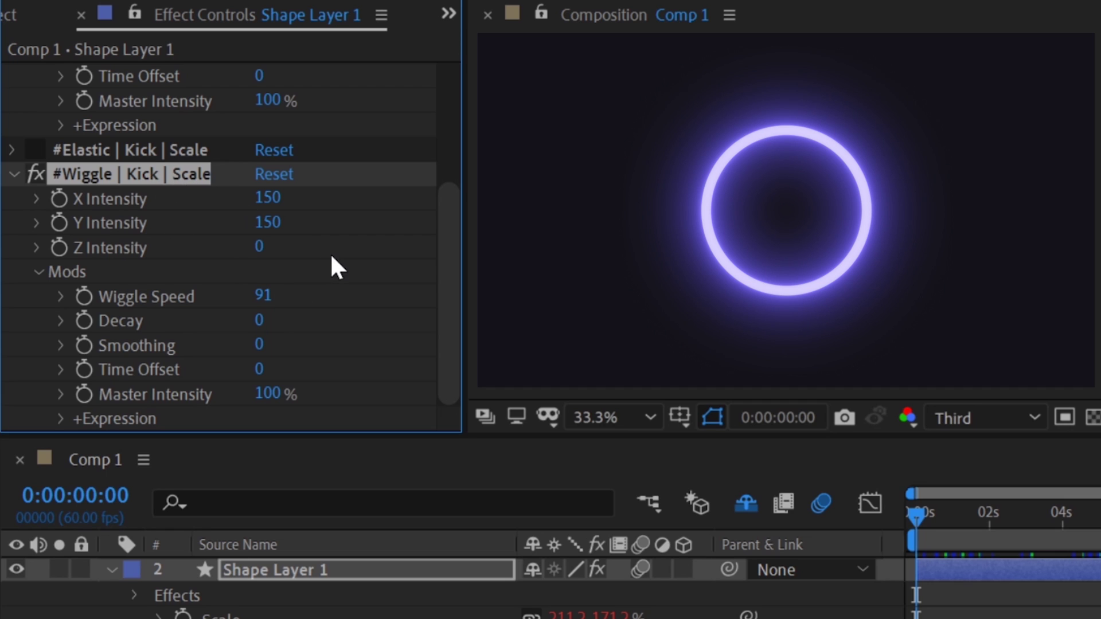
# Replace the Wiggle effect with a Kick Pulse on Stroke Width, X Intensity 45
pyautogui.press('Delete')
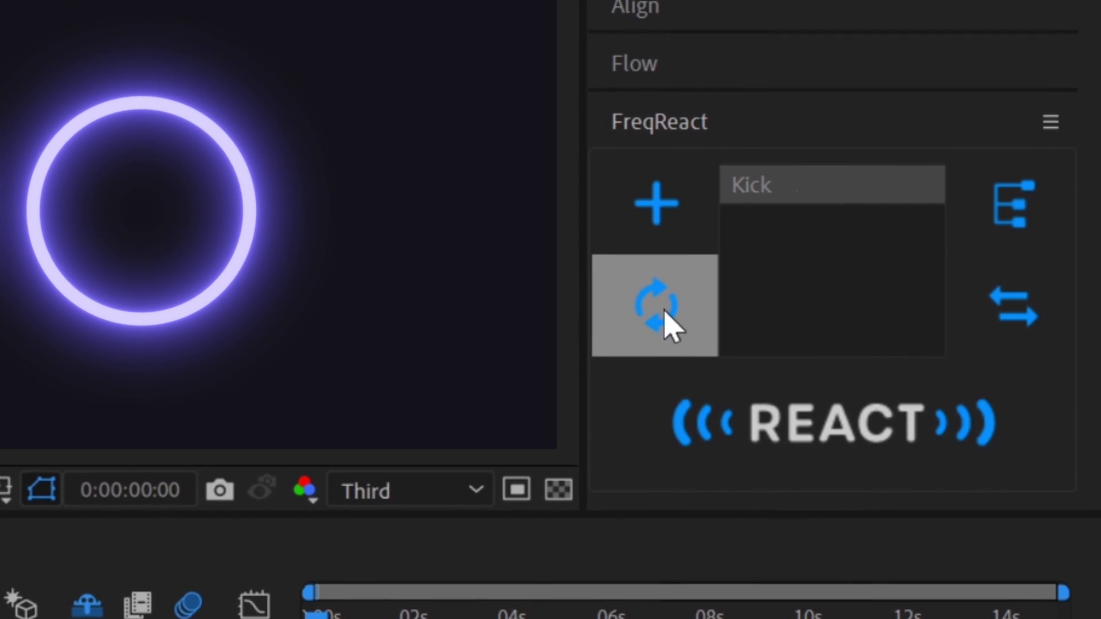
pyautogui.click(764, 303)
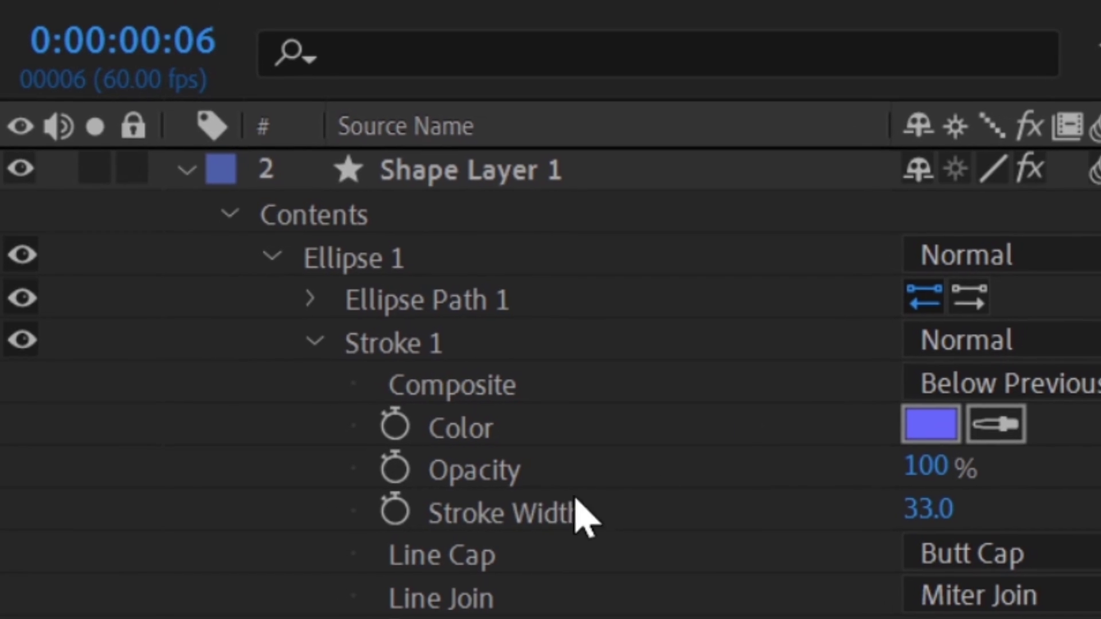
pyautogui.click(493, 512)
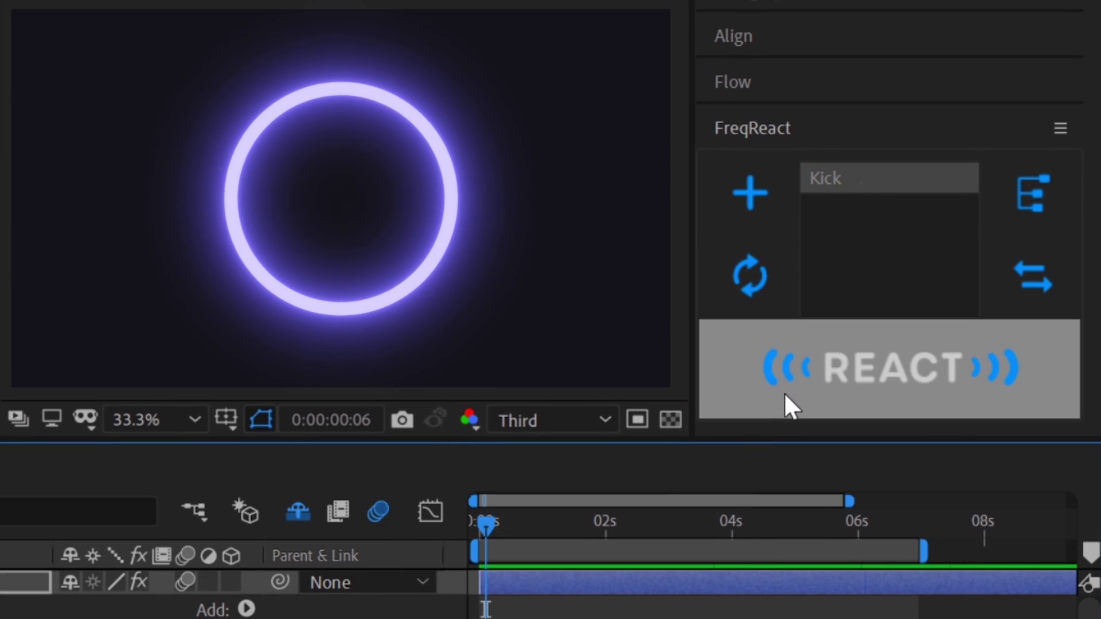
pyautogui.click(783, 393)
pyautogui.click(783, 207)
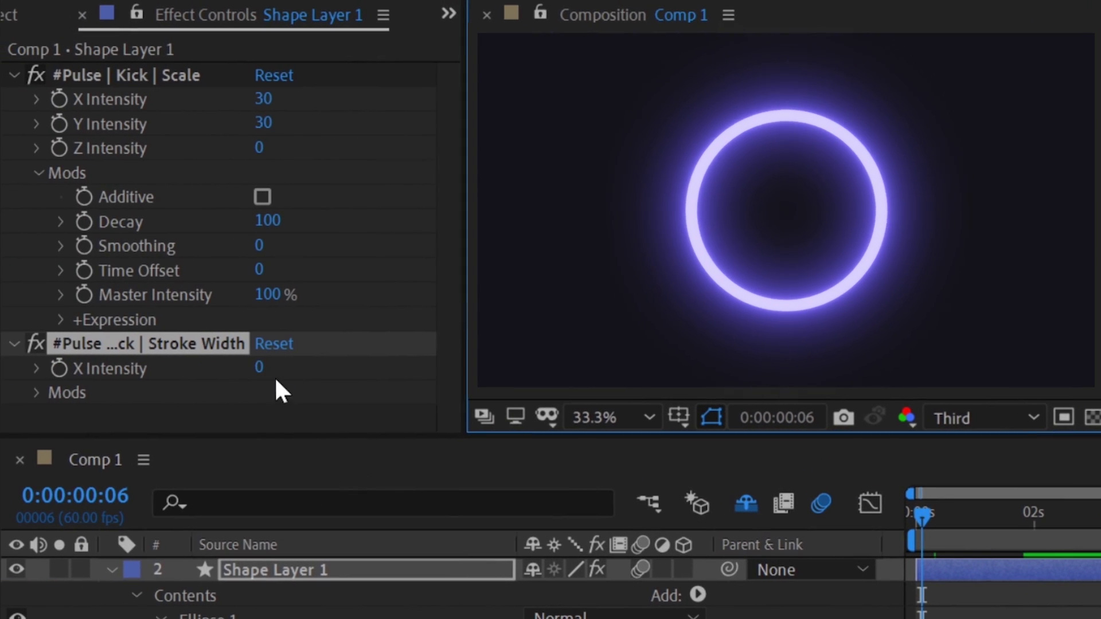
pyautogui.moveTo(259, 368); pyautogui.dragTo(324, 363)
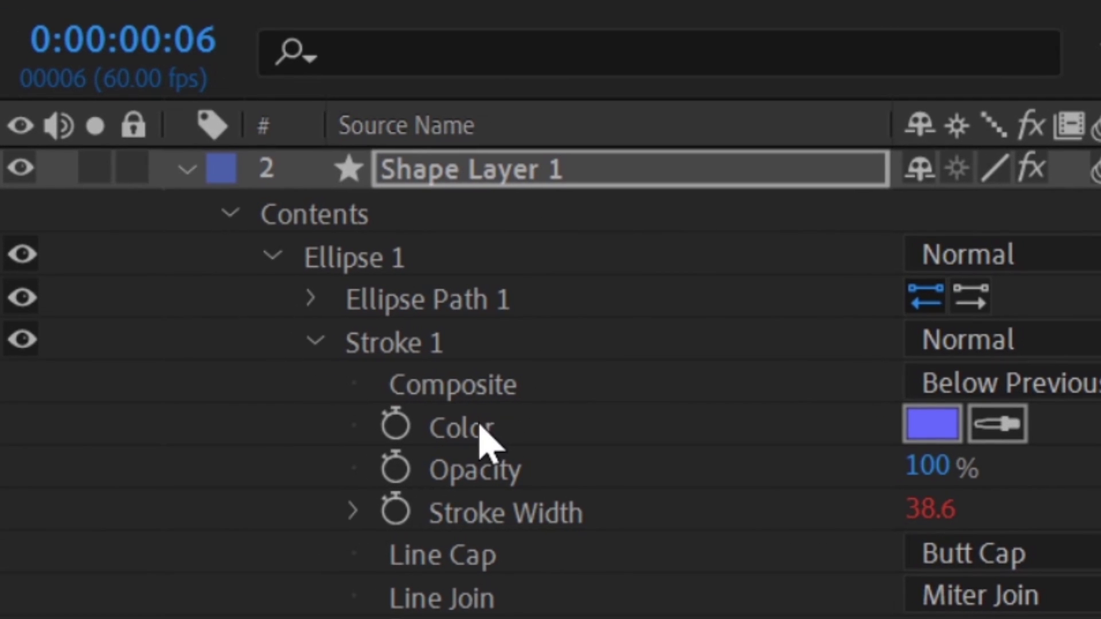
# Apply a Kick-driven Steps reaction to the stroke Color
pyautogui.click(478, 427)
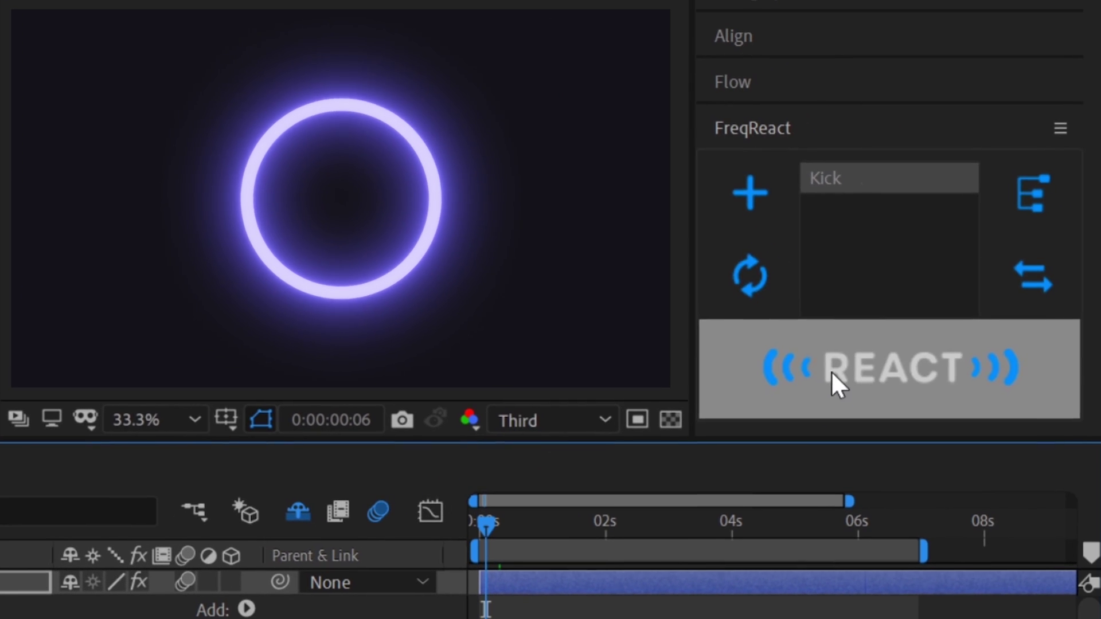
pyautogui.click(831, 379)
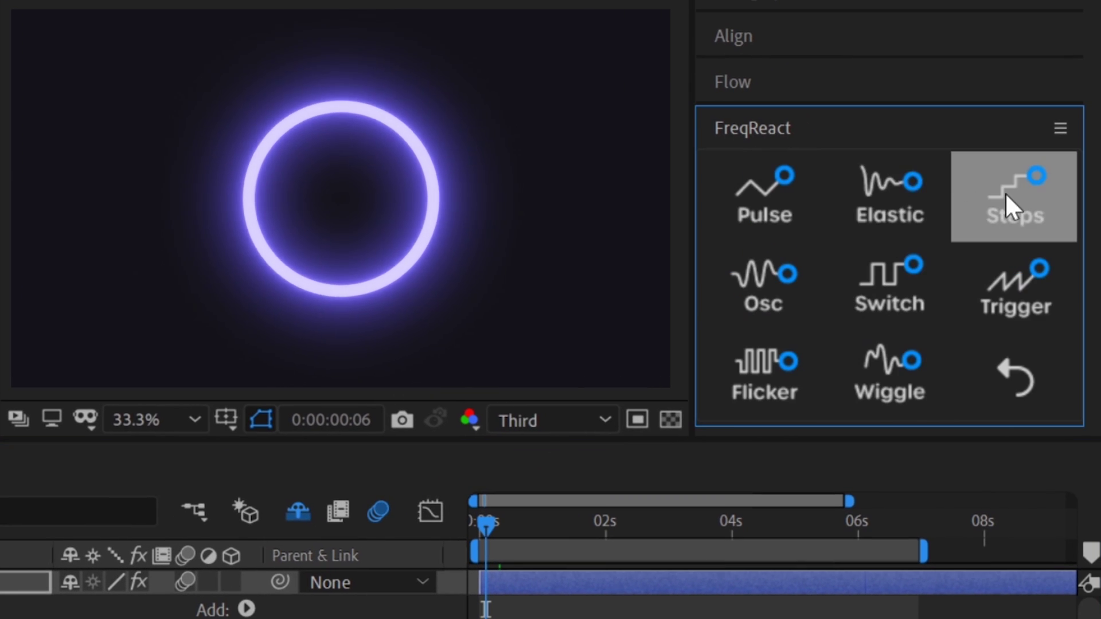
pyautogui.click(1004, 192)
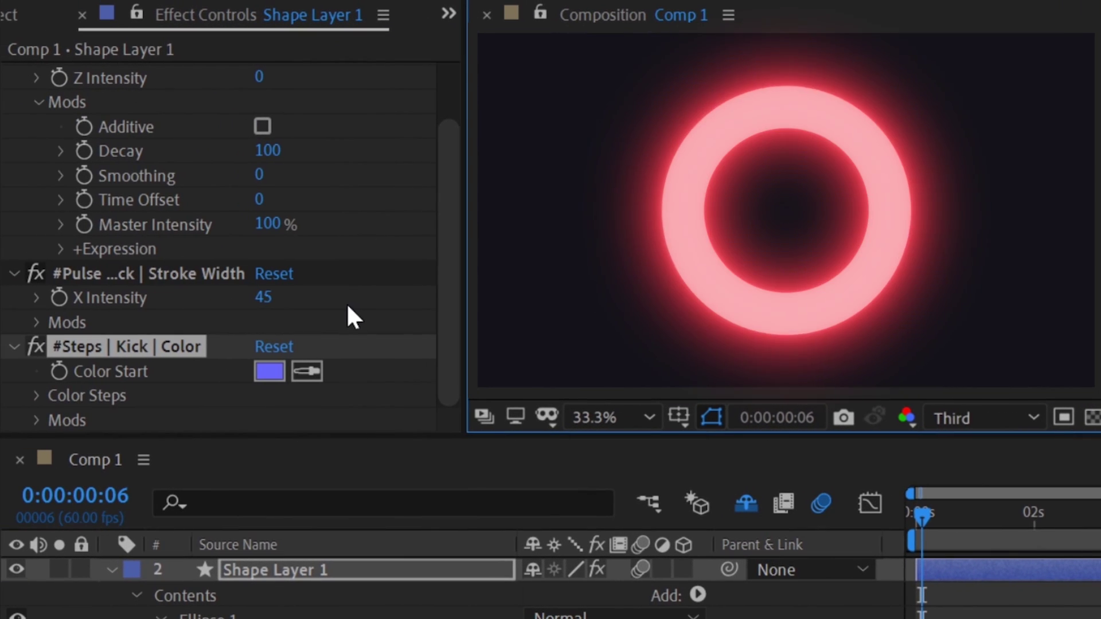
# Expand the Color Steps and Mods, and set Number of Steps to 4
pyautogui.click(38, 396)
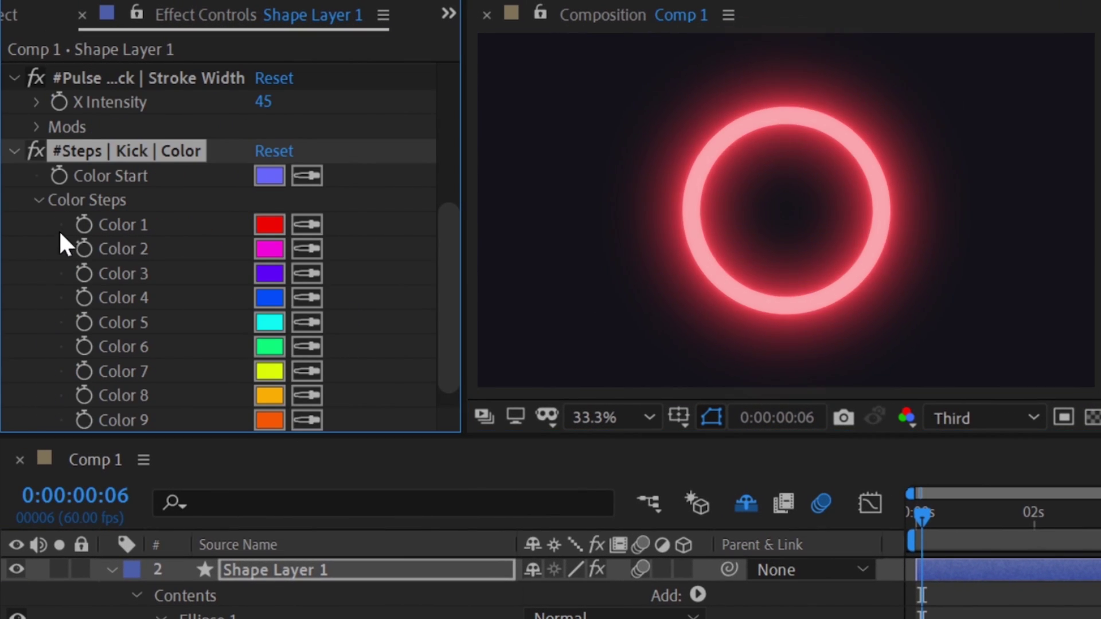
pyautogui.scroll(-1, 48, 285)
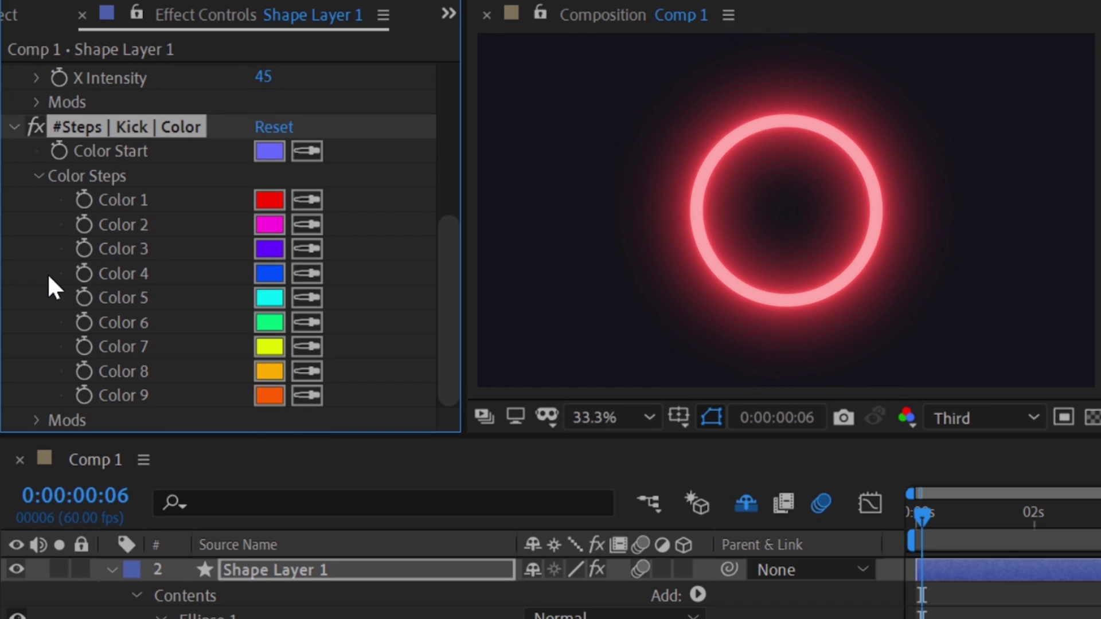
pyautogui.click(35, 418)
pyautogui.scroll(-6, 69, 372)
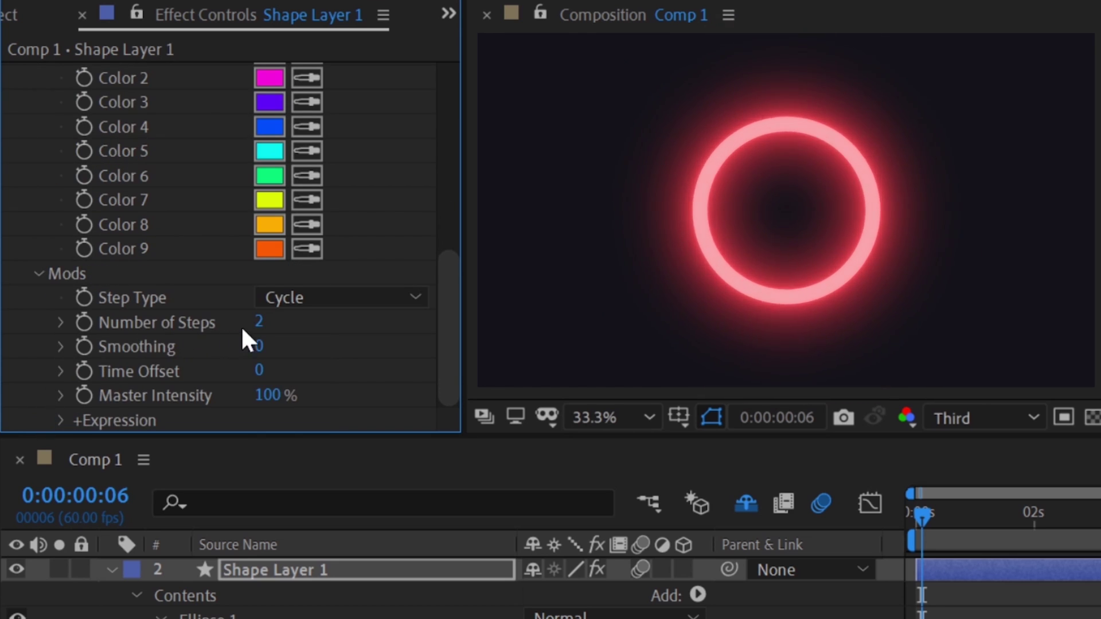
pyautogui.click(258, 321)
pyautogui.write('4')
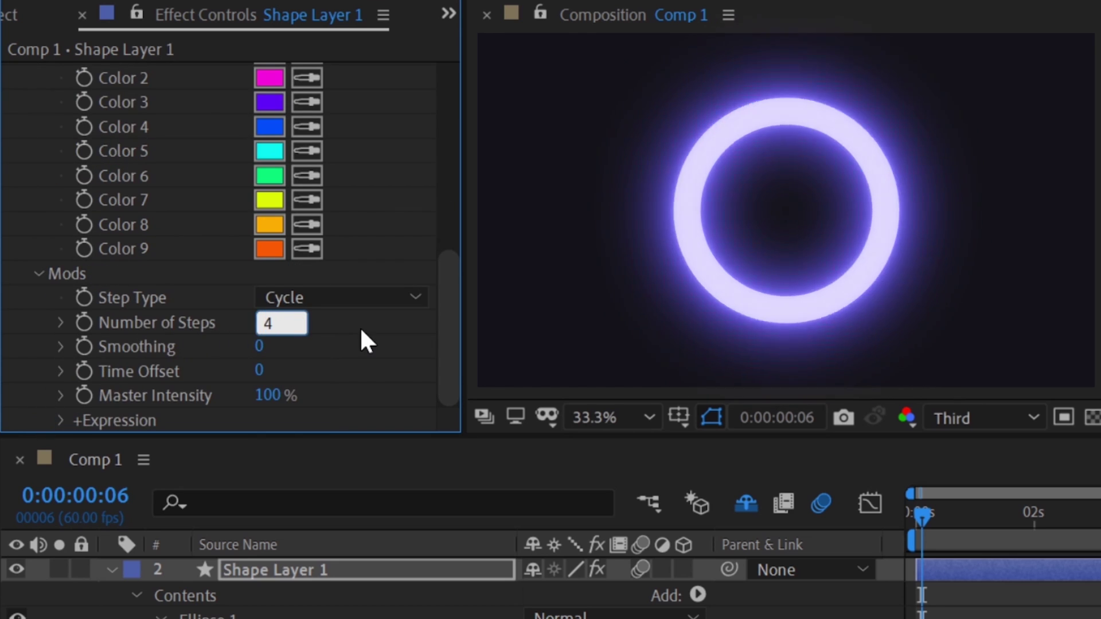
pyautogui.press('Return')
pyautogui.scroll(4, 332, 322)
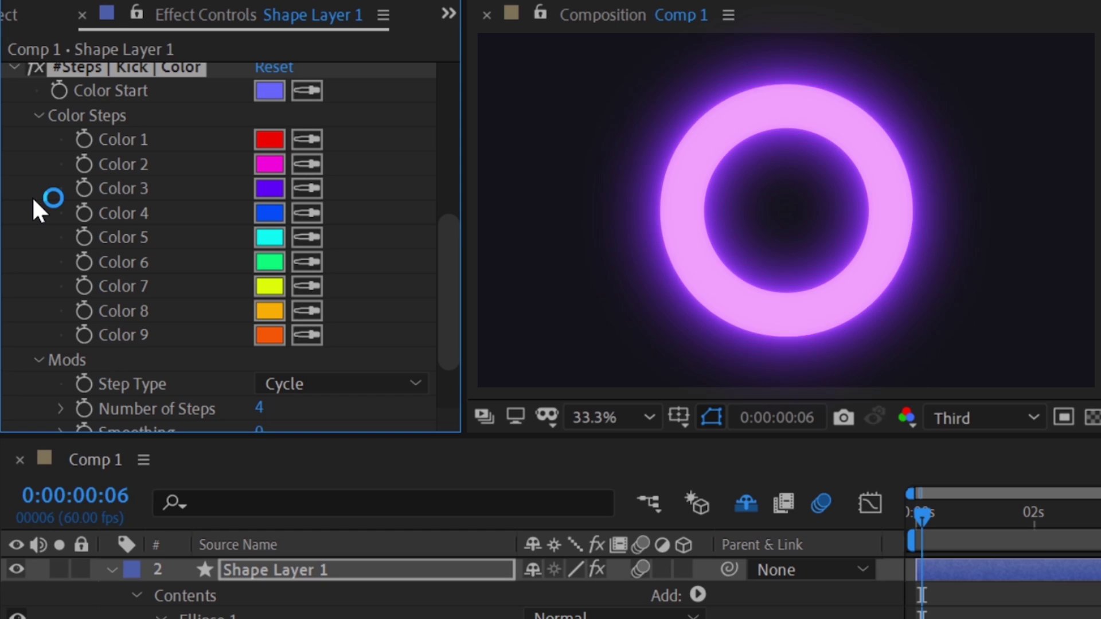
# Set the Number of Steps back to 2
pyautogui.click(258, 407)
pyautogui.write('2')
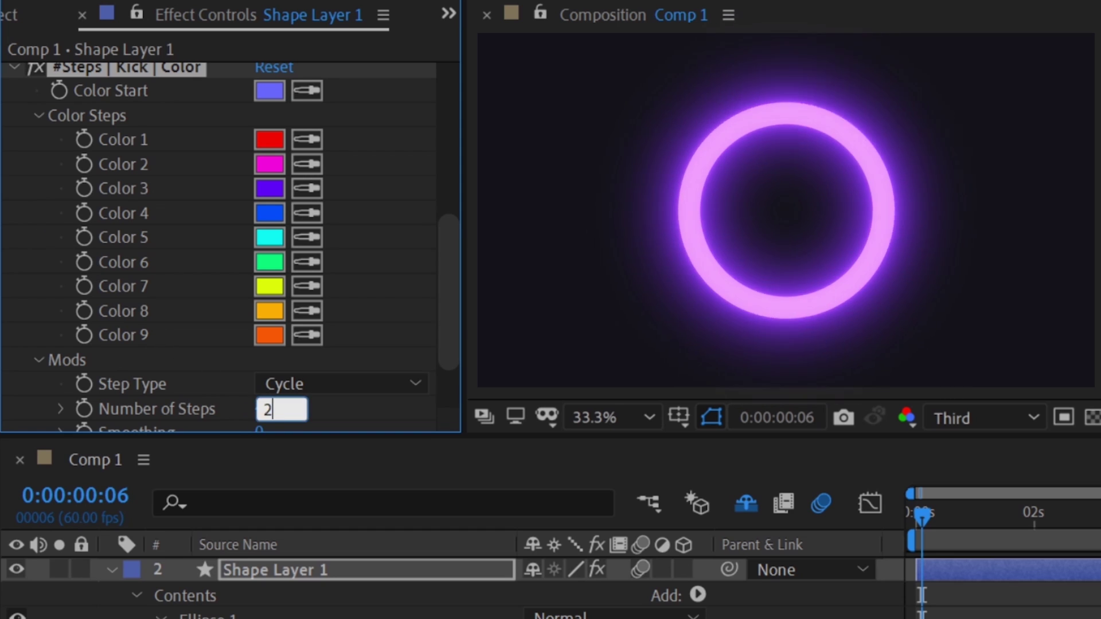
pyautogui.press('Return')
# Change Color 1 to teal green, hex 24F0AF
pyautogui.click(271, 137)
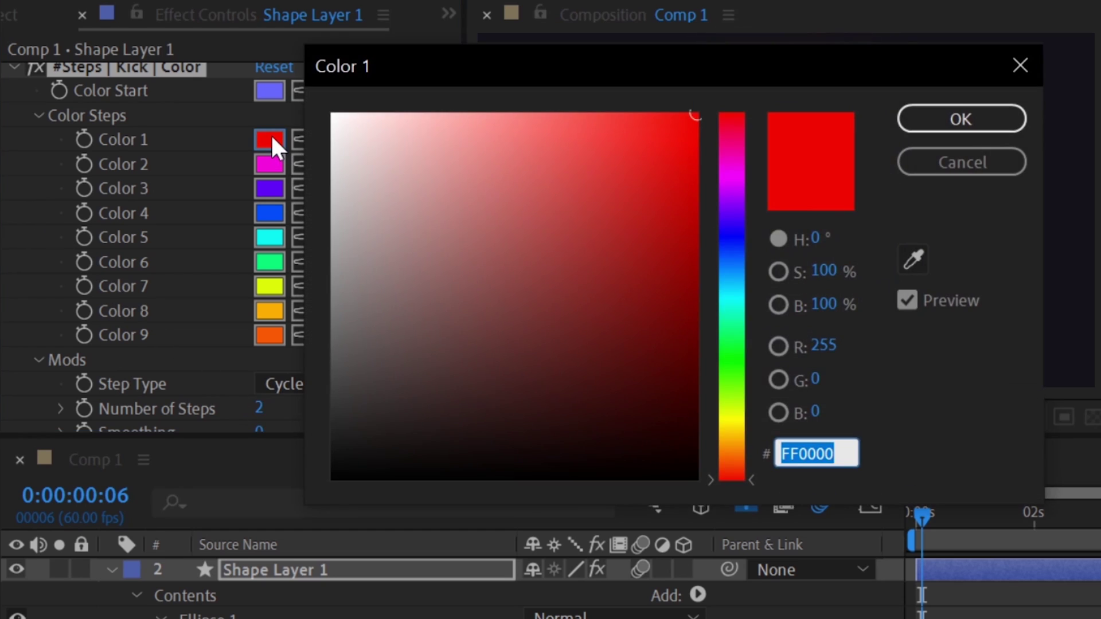
pyautogui.write('24F0AF')
pyautogui.click(968, 123)
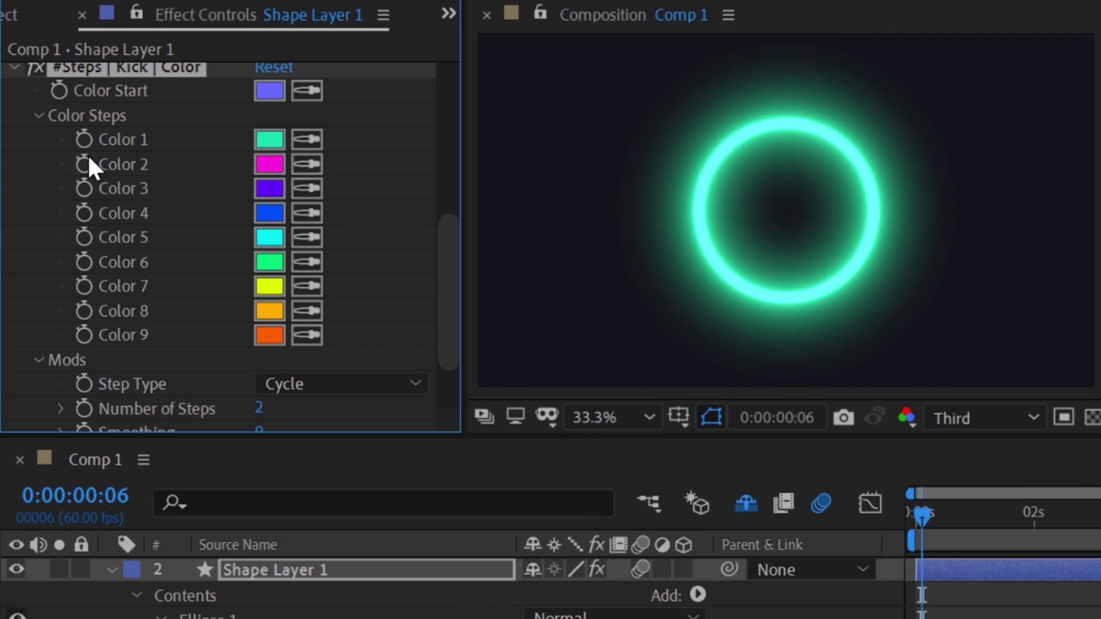